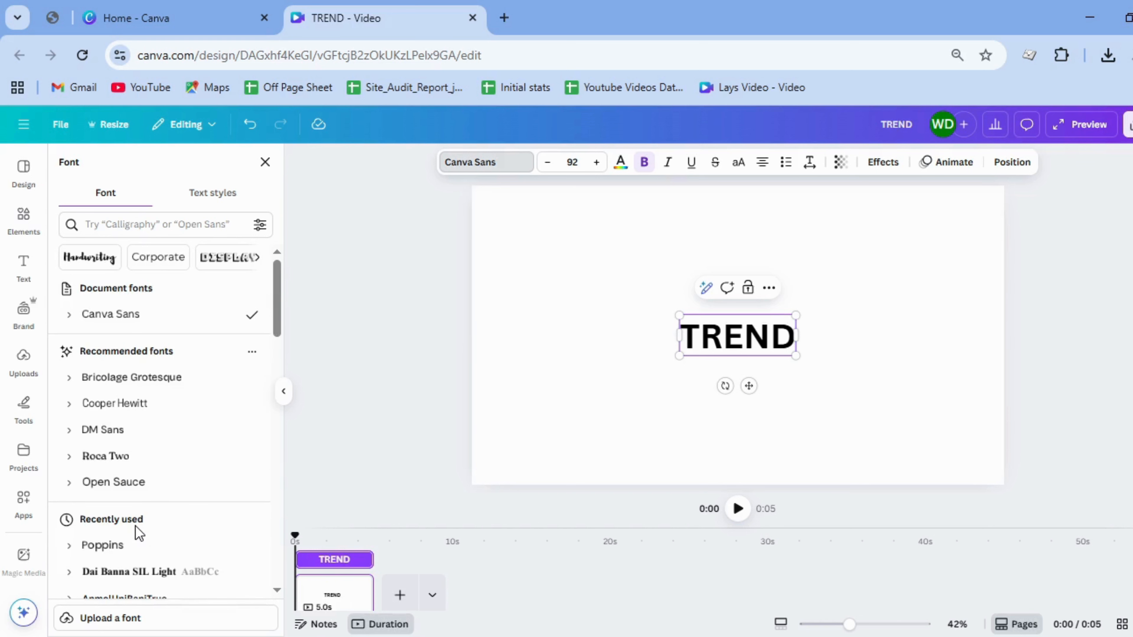
# Change the TREND text's font to Archivo Black
pyautogui.scroll(-10, 109, 525)
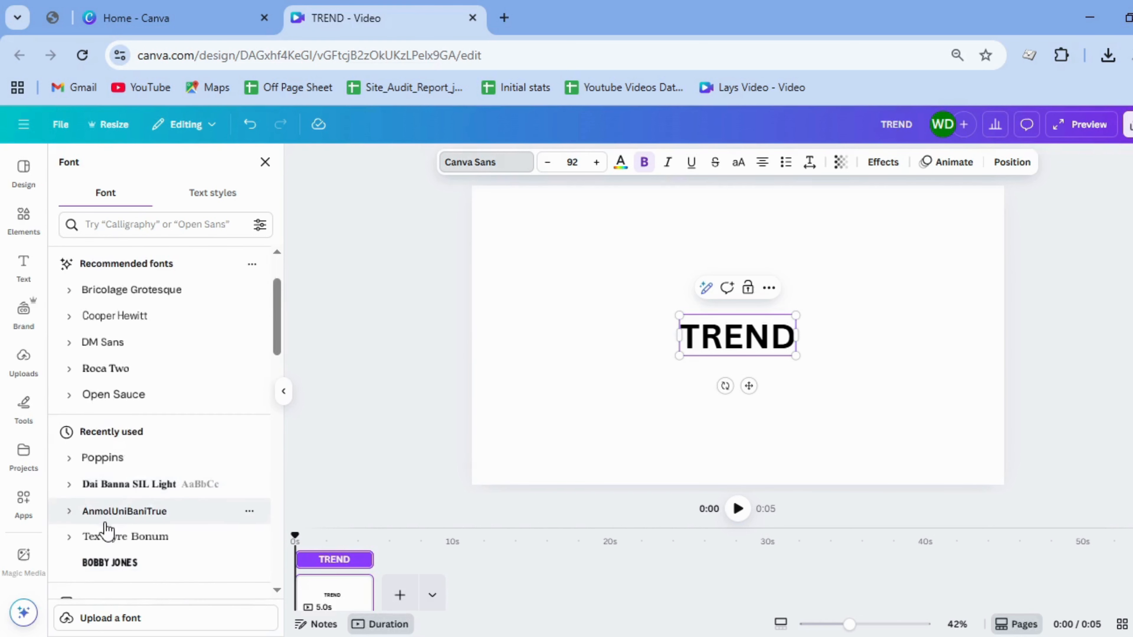
pyautogui.click(127, 455)
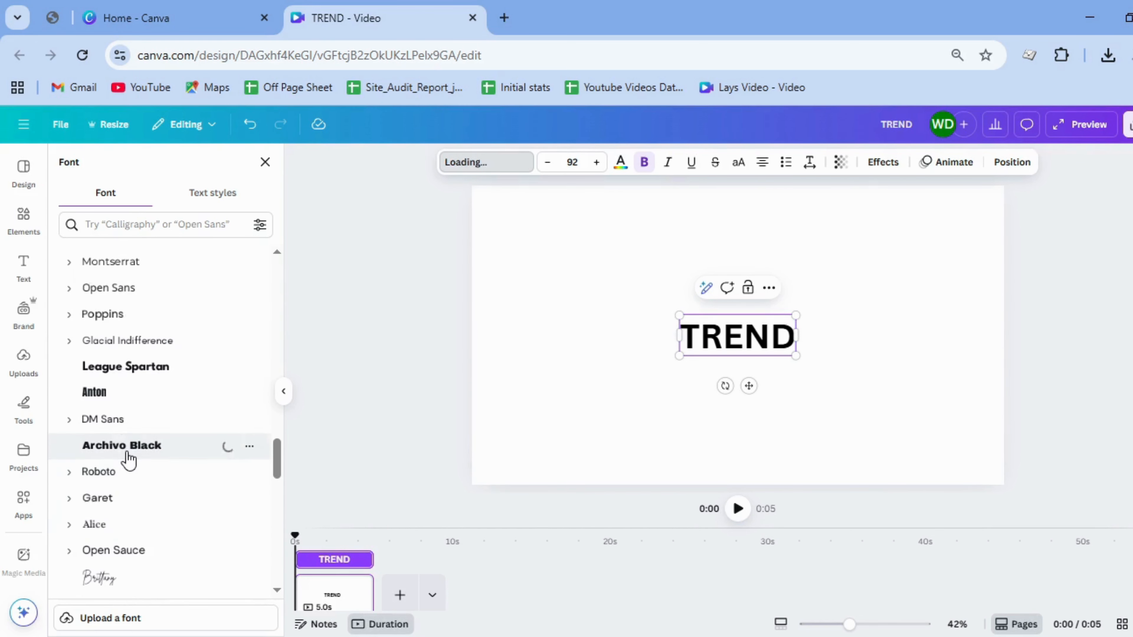
pyautogui.click(847, 385)
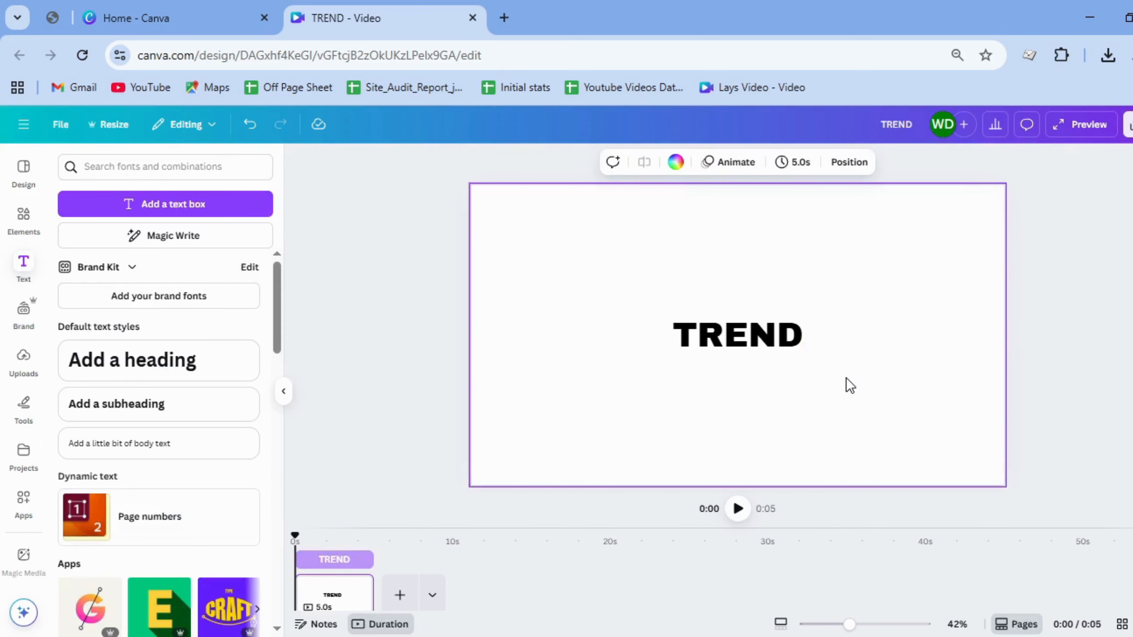
# Enlarge the TREND text to font size 321 and centre it vertically on the page
pyautogui.click(758, 353)
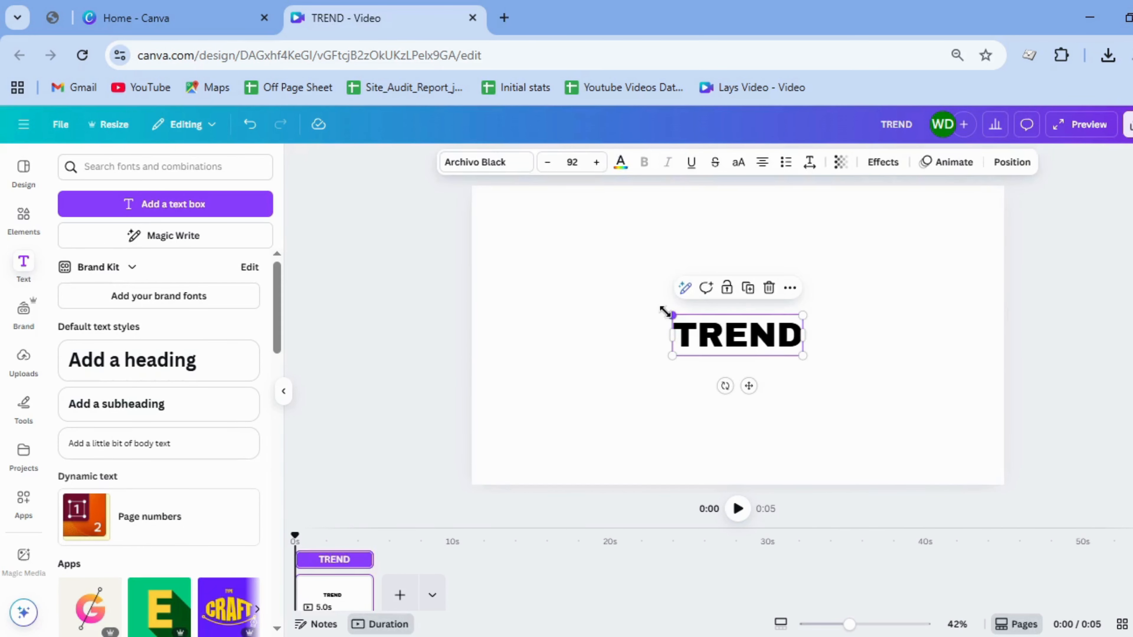
pyautogui.moveTo(665, 311); pyautogui.dragTo(495, 268)
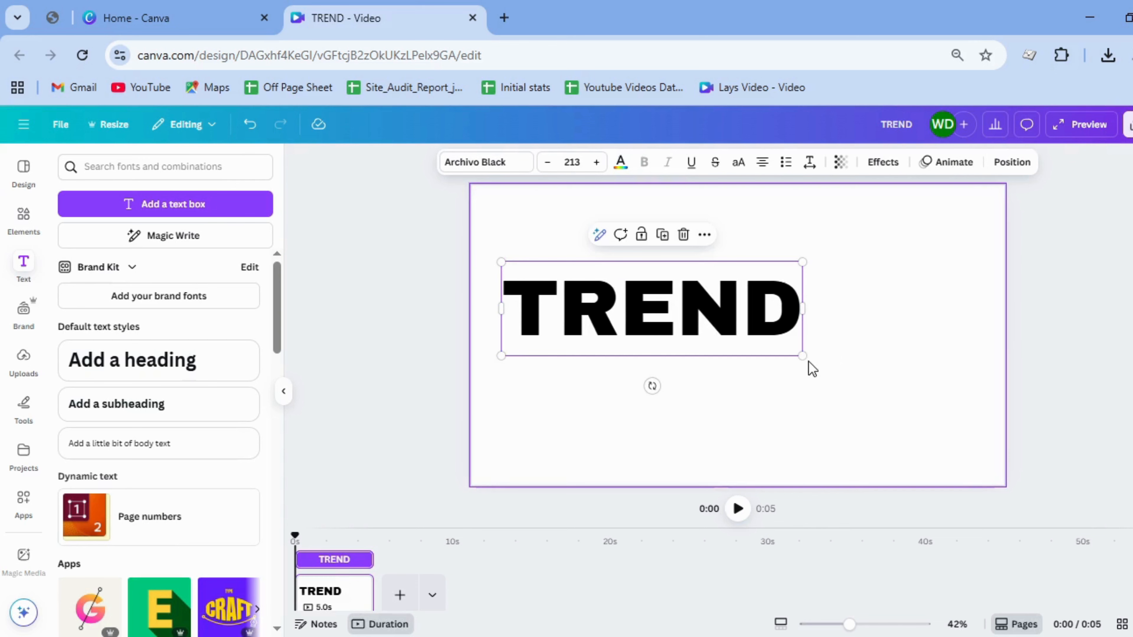
pyautogui.moveTo(799, 357); pyautogui.dragTo(940, 458)
pyautogui.moveTo(842, 345); pyautogui.dragTo(855, 352)
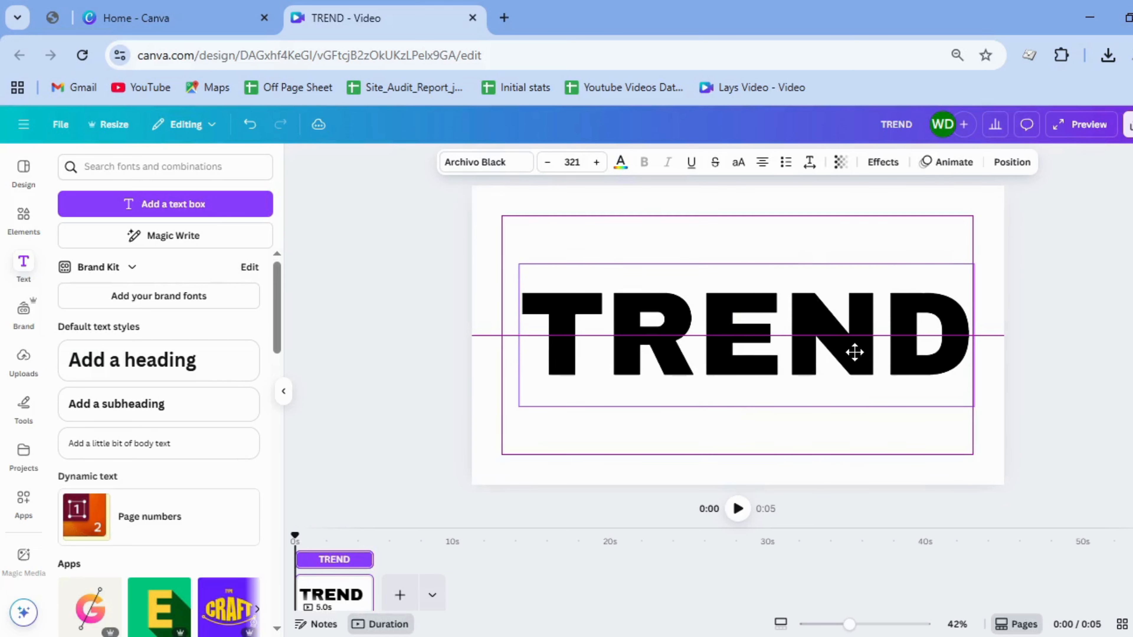
pyautogui.click(1131, 343)
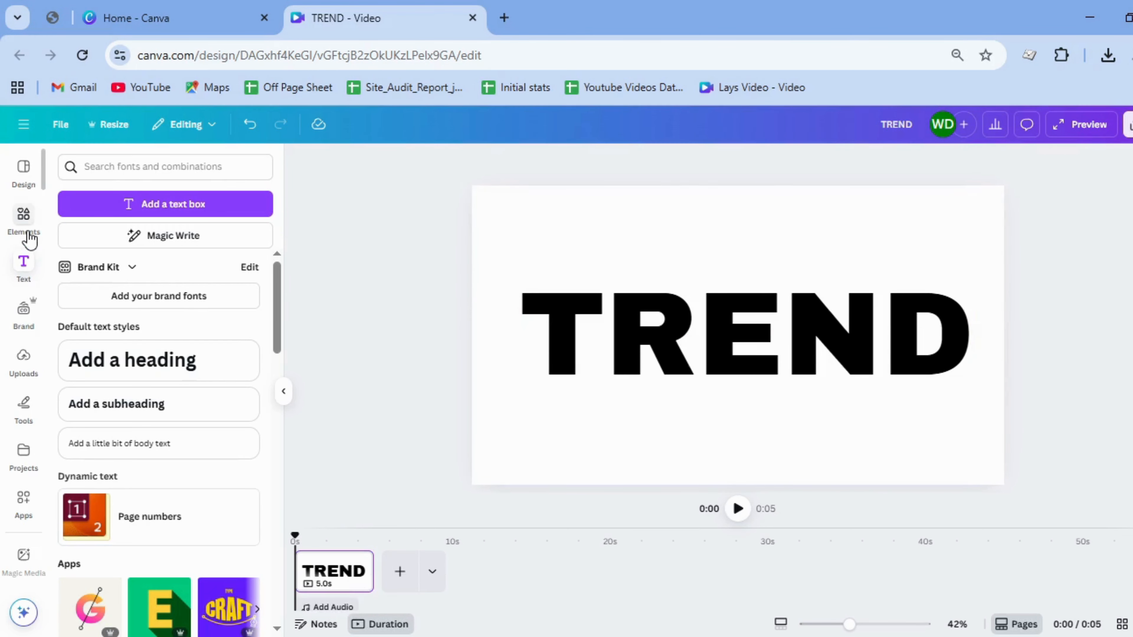
# Add the recently used square shape and stretch it into a rectangle covering the whole TREND text
pyautogui.click(26, 221)
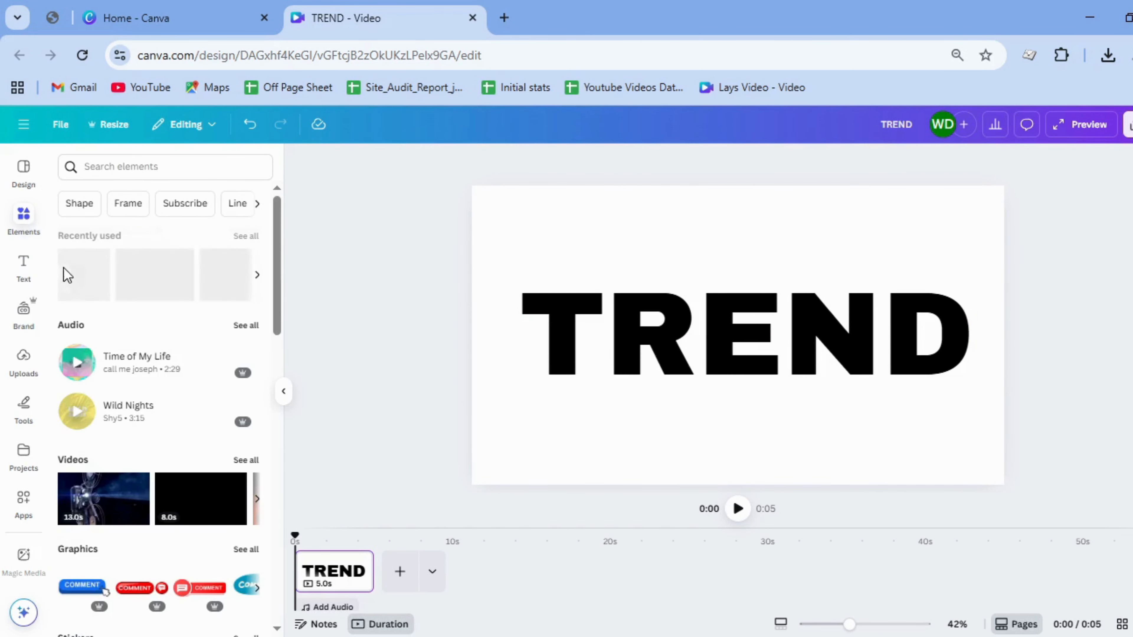
pyautogui.click(72, 289)
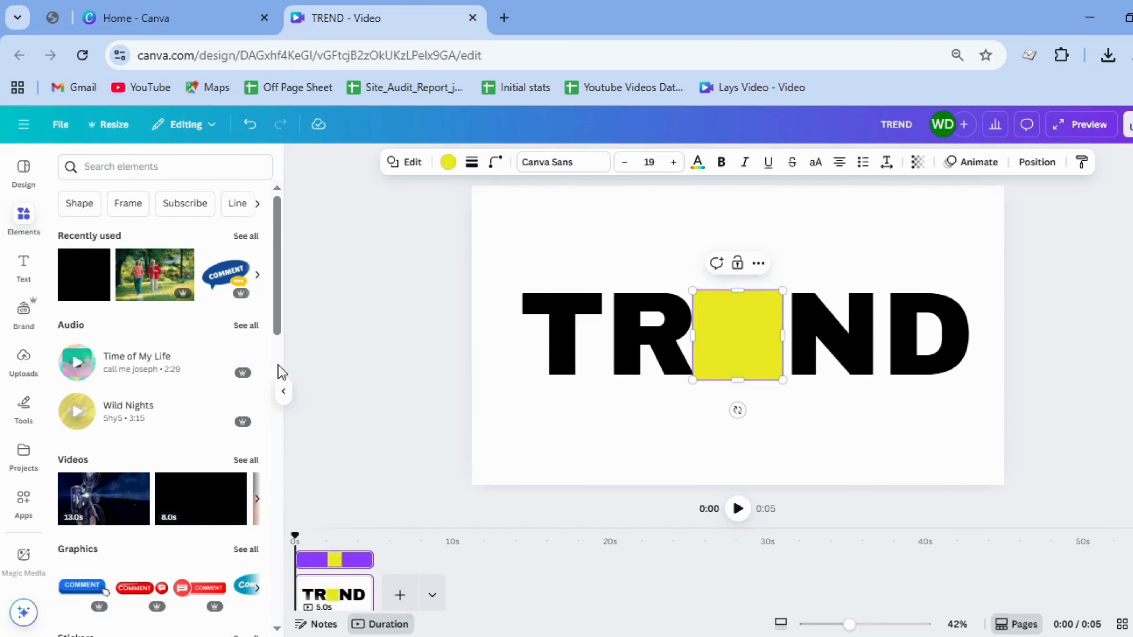
pyautogui.click(285, 396)
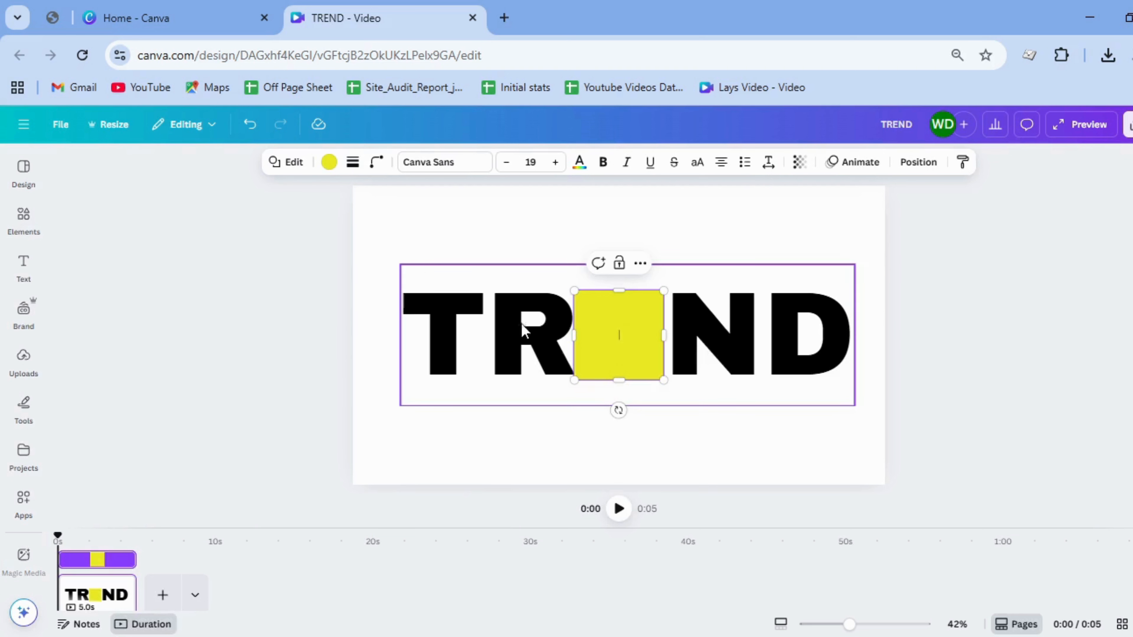
pyautogui.moveTo(601, 332); pyautogui.dragTo(444, 319)
pyautogui.moveTo(492, 365); pyautogui.dragTo(857, 395)
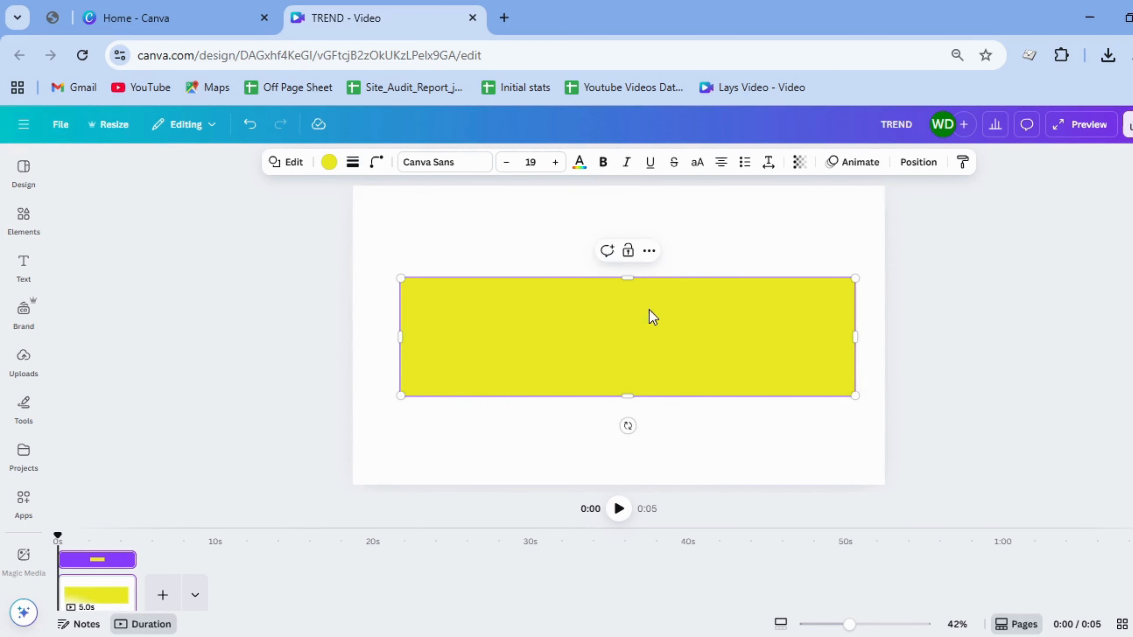
# Recolour the rectangle to the golden yellow #EBCB26
pyautogui.click(322, 169)
pyautogui.click(70, 294)
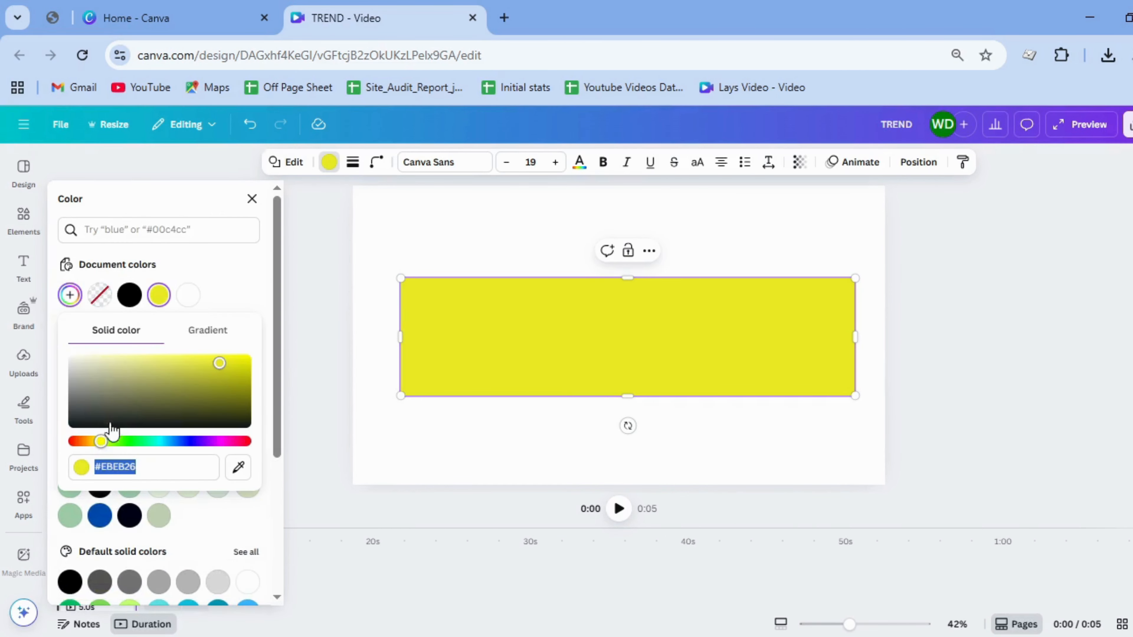
pyautogui.moveTo(102, 442); pyautogui.dragTo(97, 443)
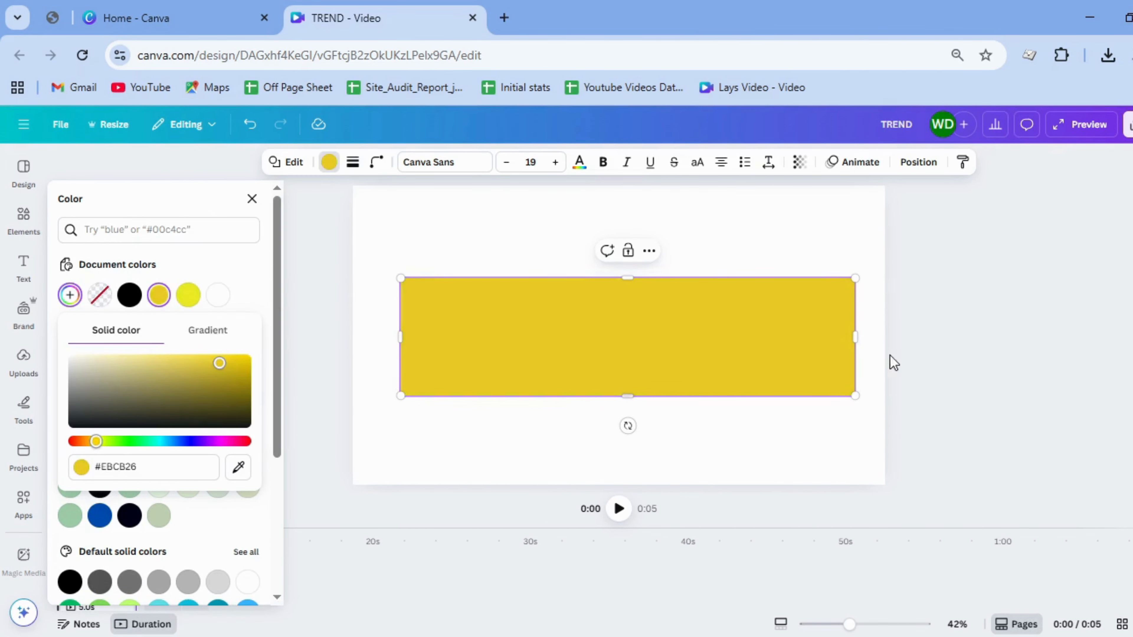
pyautogui.press('Escape')
# Move the yellow rectangle's layer behind the TREND text
pyautogui.rightClick(572, 332)
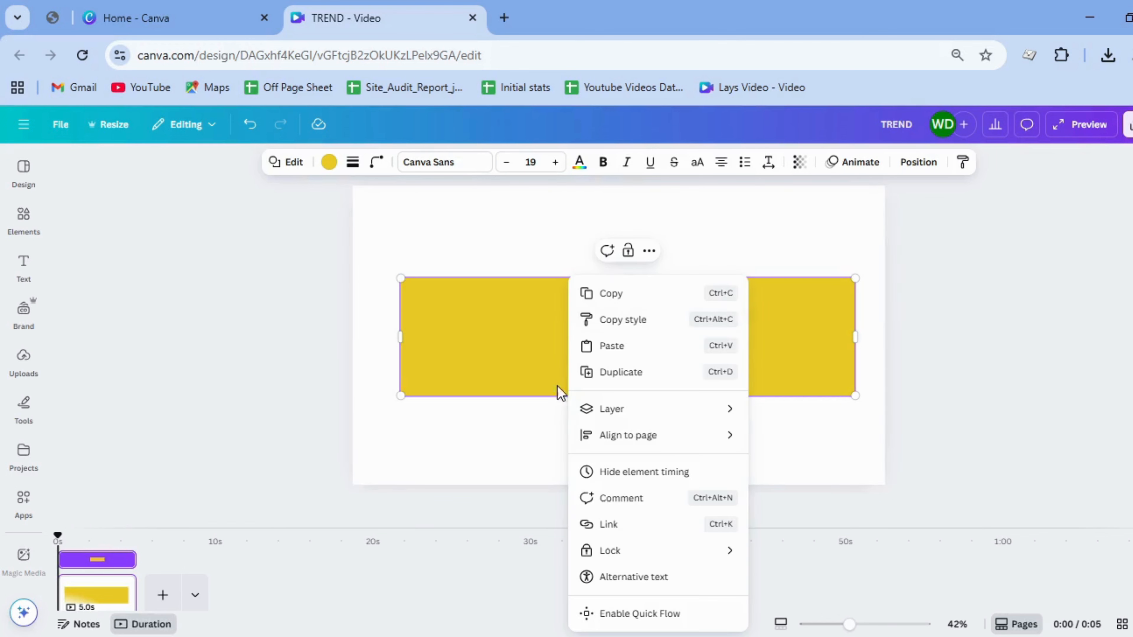
pyautogui.moveTo(727, 410)
pyautogui.click(776, 466)
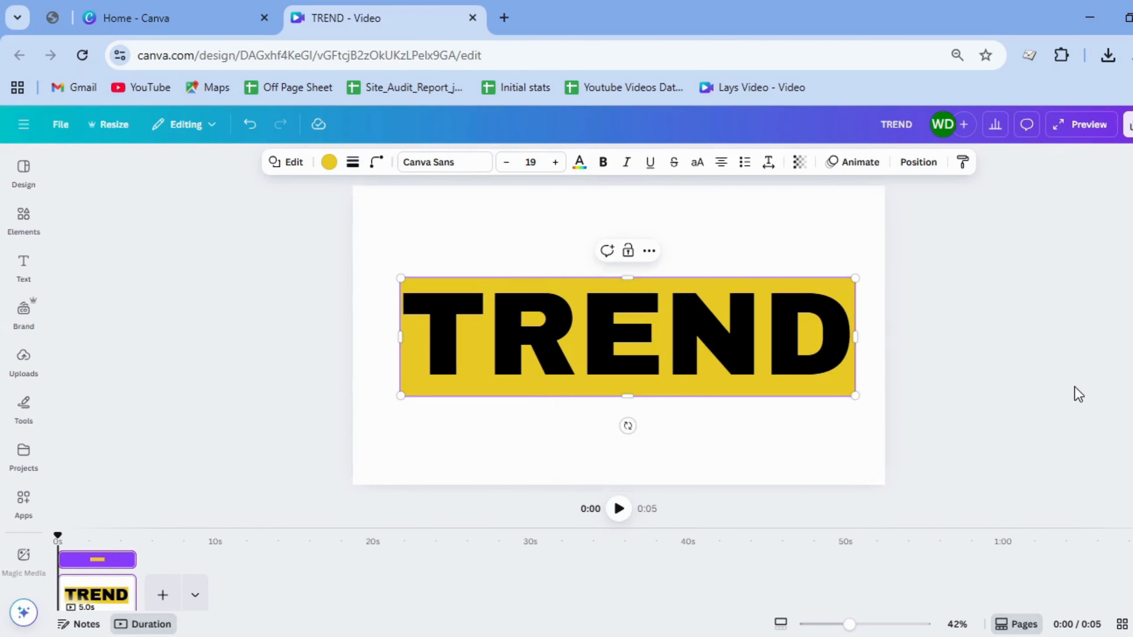
# Shrink the TREND text to font size 291 and position it inside the yellow rectangle, centred on the page
pyautogui.click(627, 373)
pyautogui.click(578, 398)
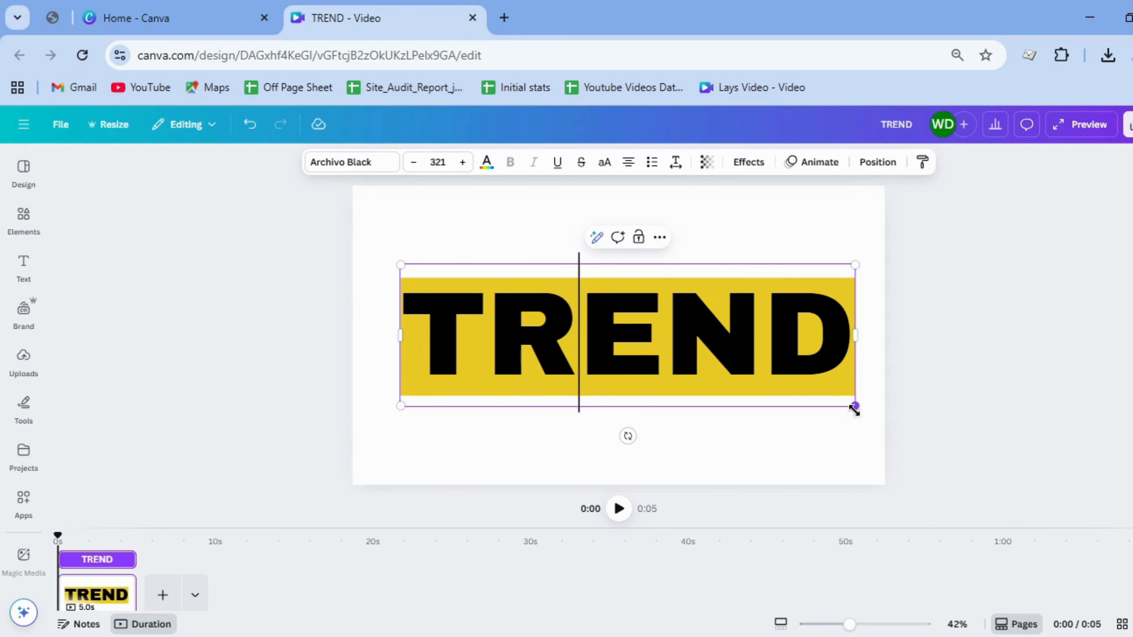
pyautogui.moveTo(855, 405); pyautogui.dragTo(812, 396)
pyautogui.moveTo(750, 334); pyautogui.dragTo(725, 354)
pyautogui.click(785, 430)
# Trim all four sides of the yellow rectangle so it frames the TREND text with a narrow, even margin
pyautogui.click(809, 285)
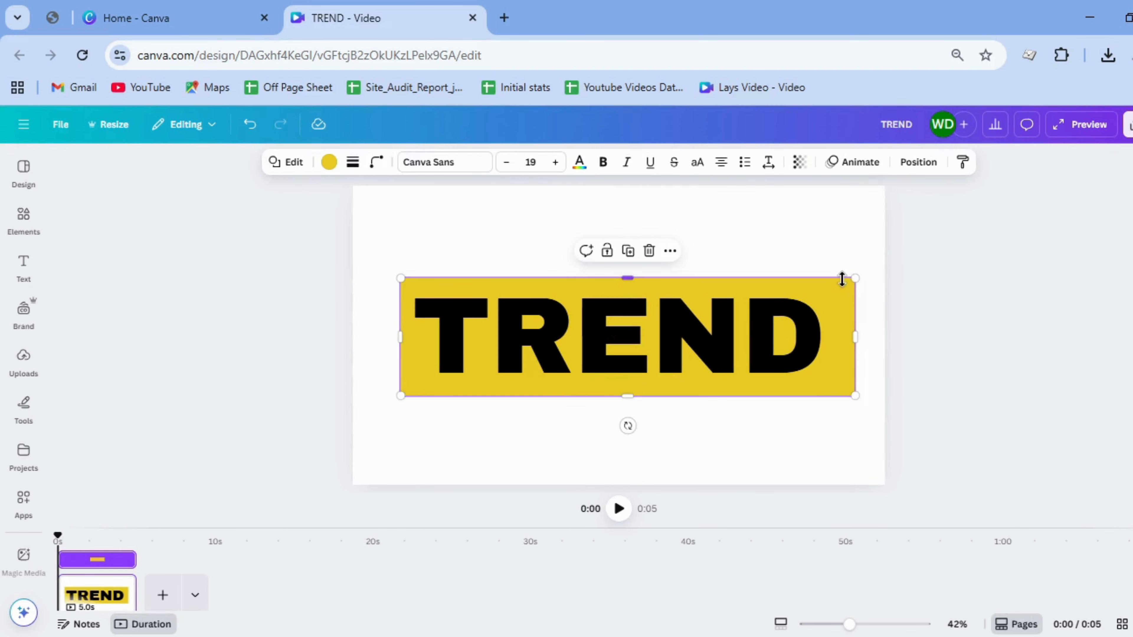
pyautogui.moveTo(842, 278); pyautogui.dragTo(843, 289)
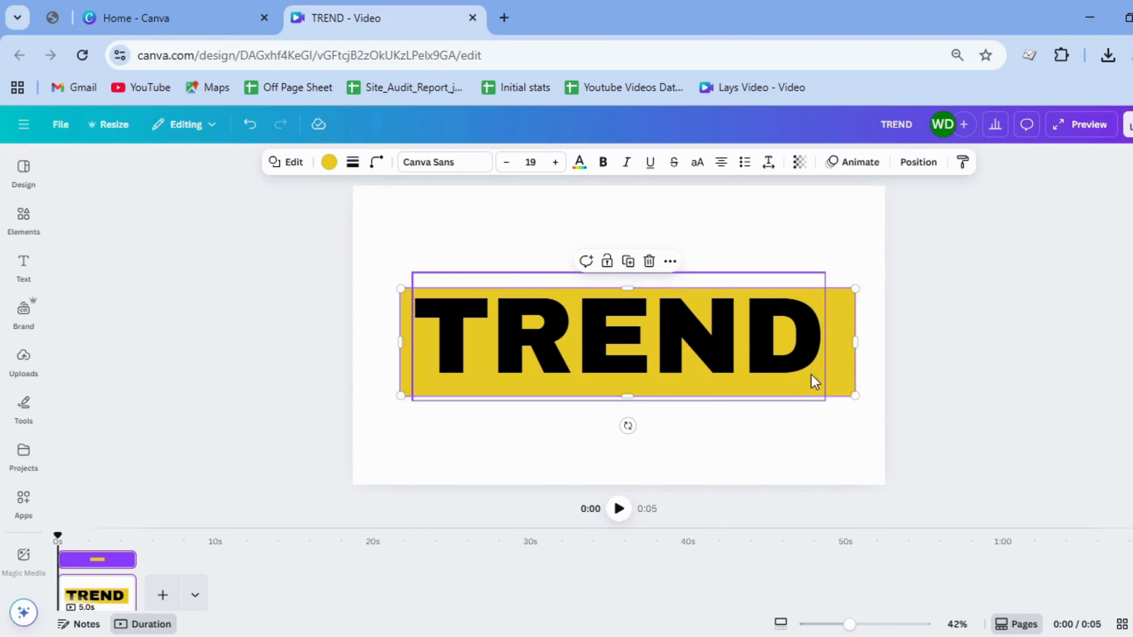
pyautogui.moveTo(817, 397); pyautogui.dragTo(837, 382)
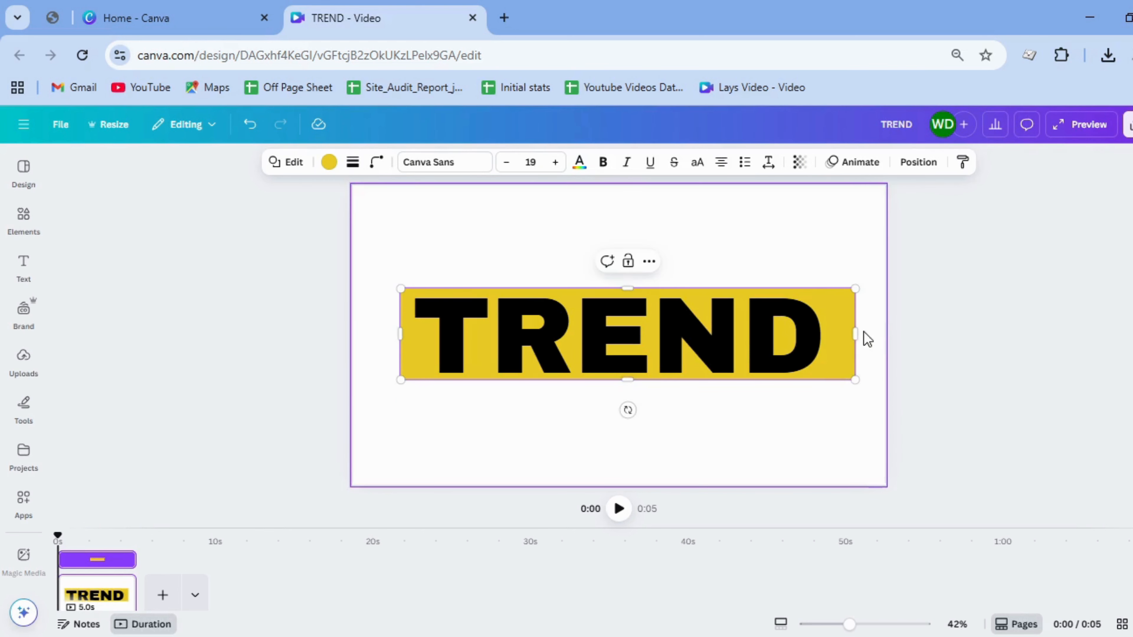
pyautogui.moveTo(856, 334); pyautogui.dragTo(836, 335)
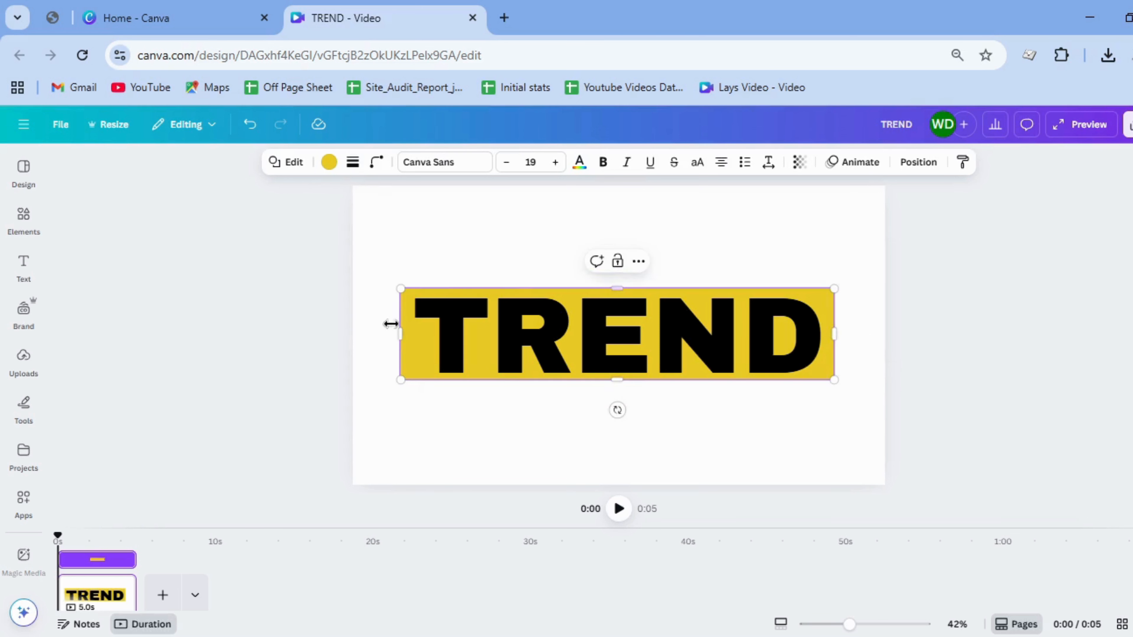
pyautogui.moveTo(400, 334); pyautogui.dragTo(407, 333)
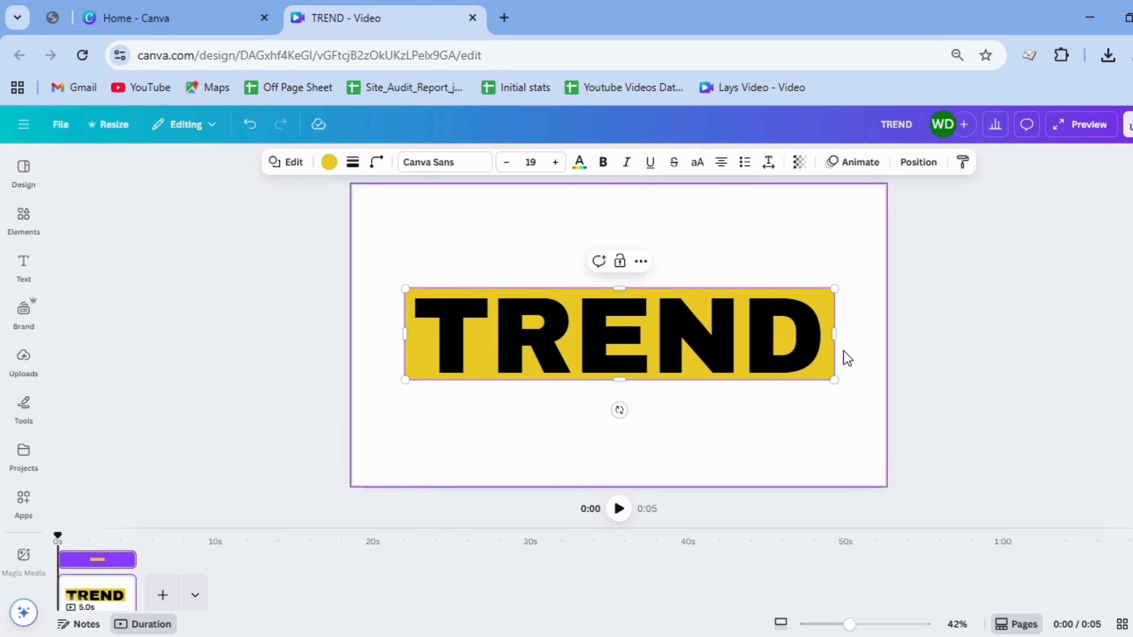
pyautogui.moveTo(834, 335); pyautogui.dragTo(828, 334)
pyautogui.click(862, 306)
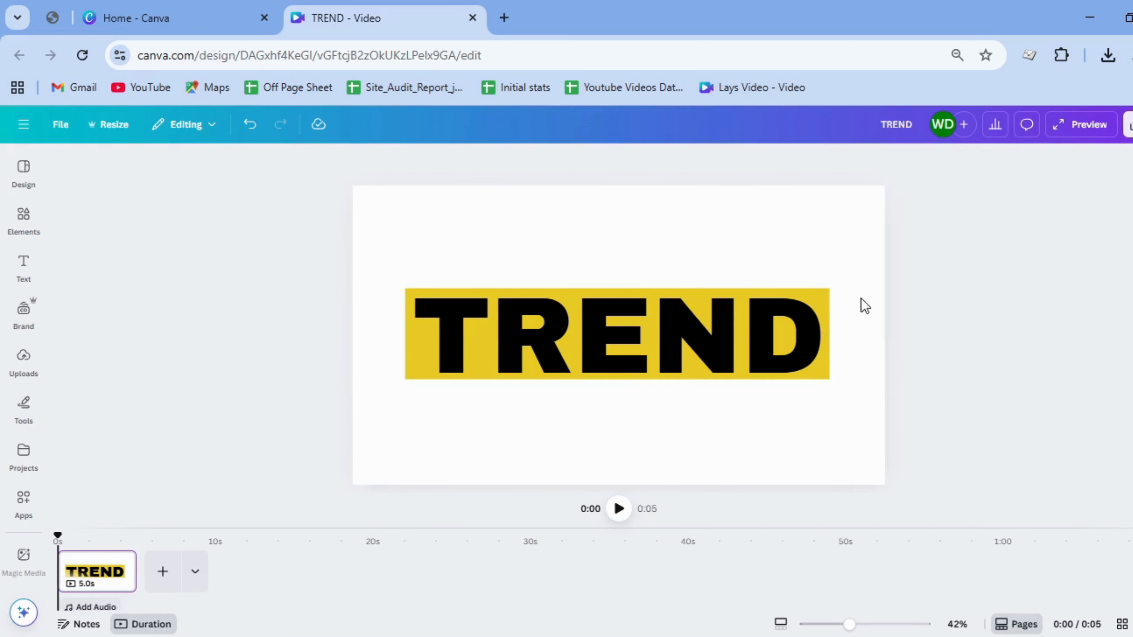
# Change the TREND text colour to white
pyautogui.click(670, 319)
pyautogui.click(487, 163)
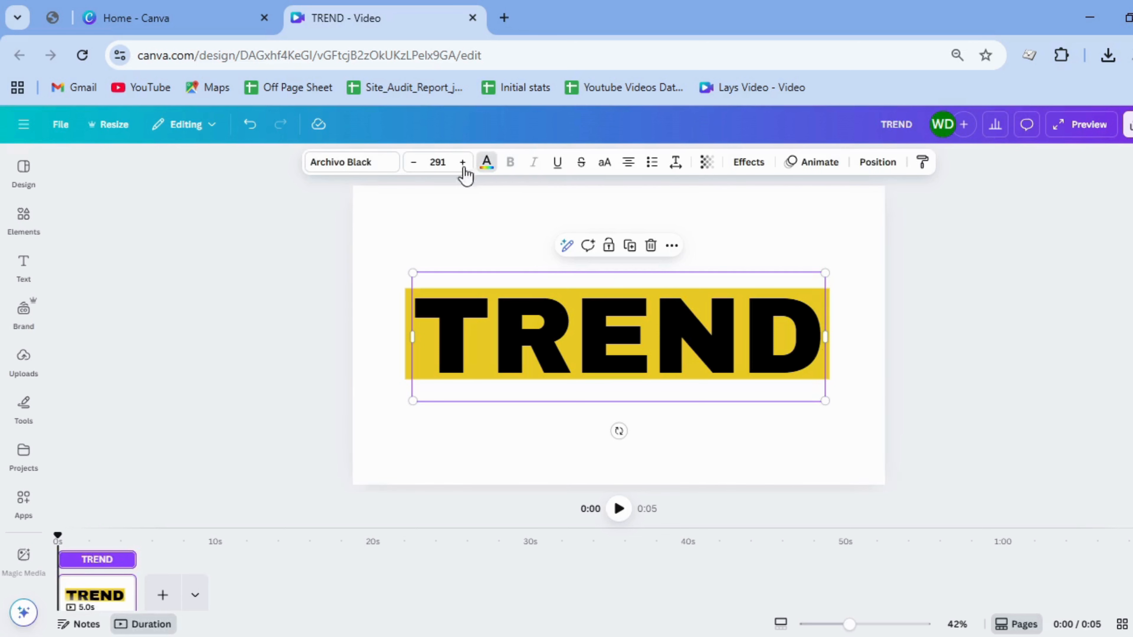
pyautogui.click(154, 352)
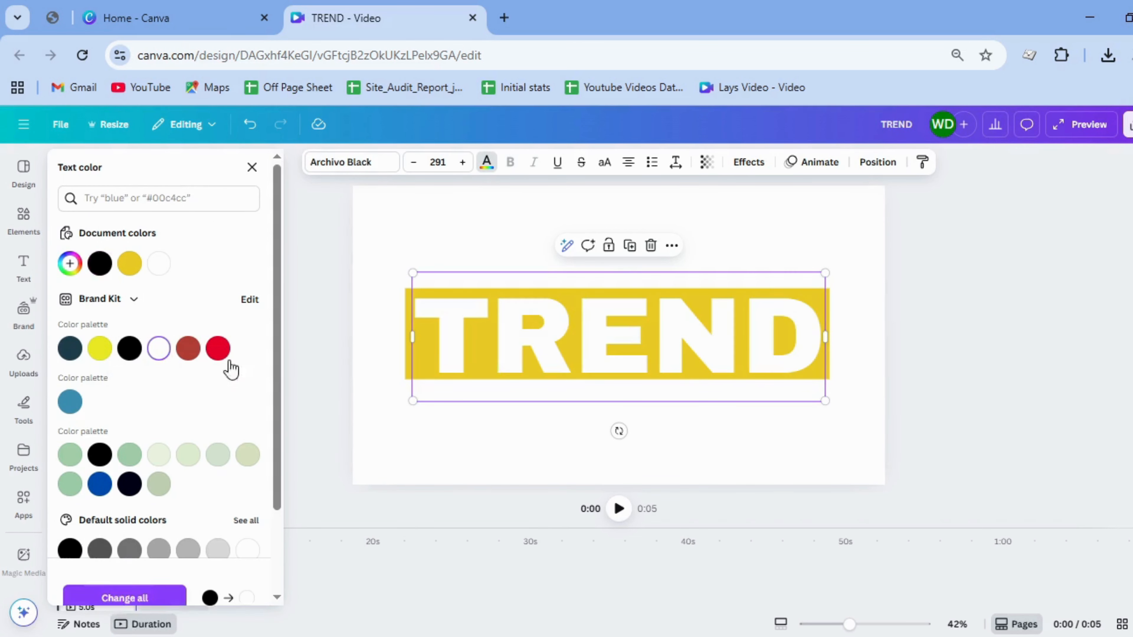
pyautogui.click(953, 318)
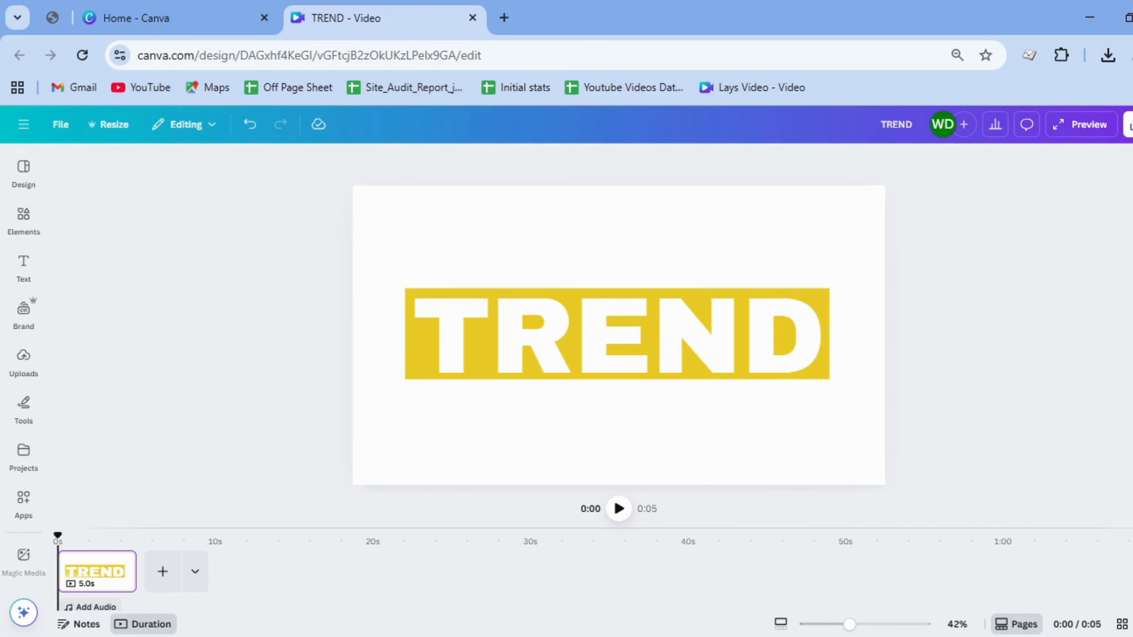
# Download the design as a PNG at 1,920 × 1,080 px
pyautogui.click(1128, 124)
pyautogui.click(953, 397)
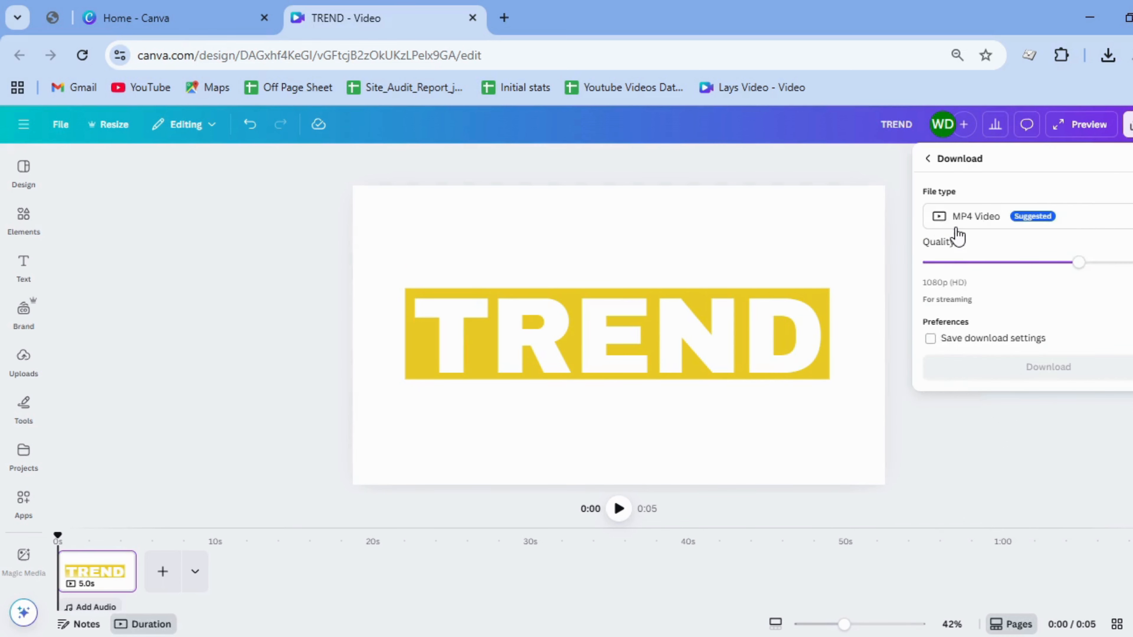
pyautogui.click(956, 233)
pyautogui.click(954, 299)
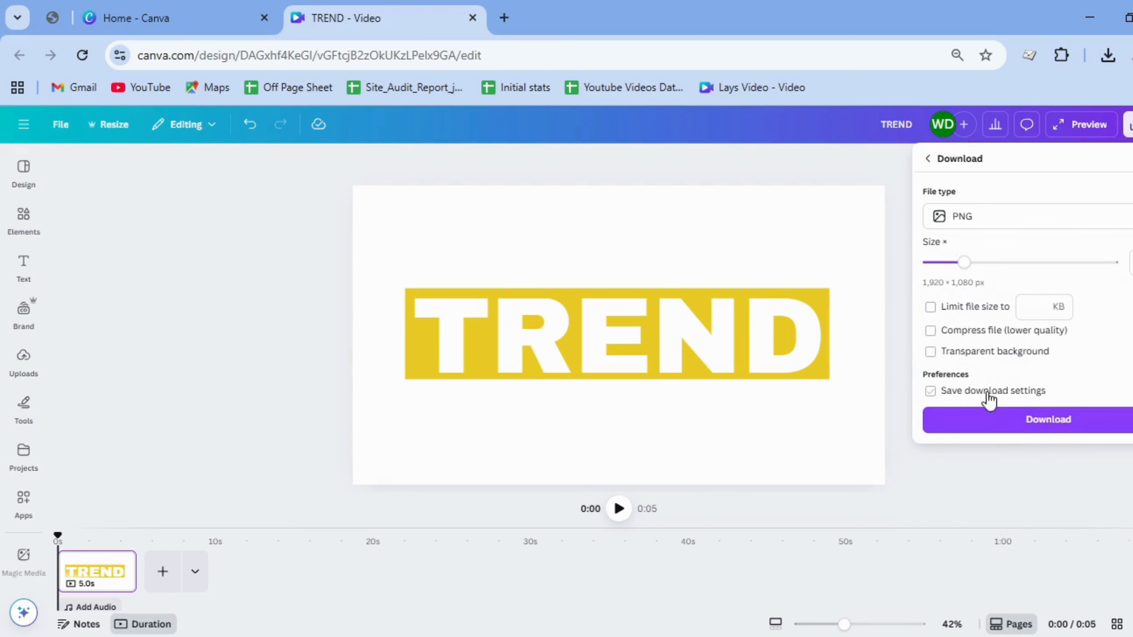
pyautogui.click(1001, 421)
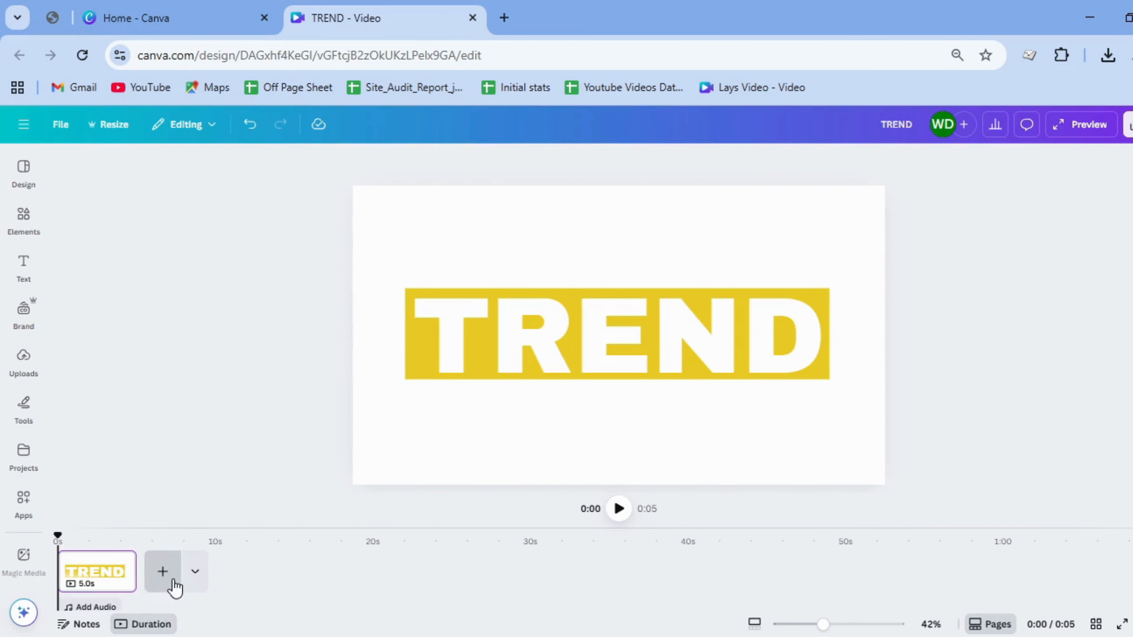
# Add a new page after the TREND page and set its background to black
pyautogui.click(171, 580)
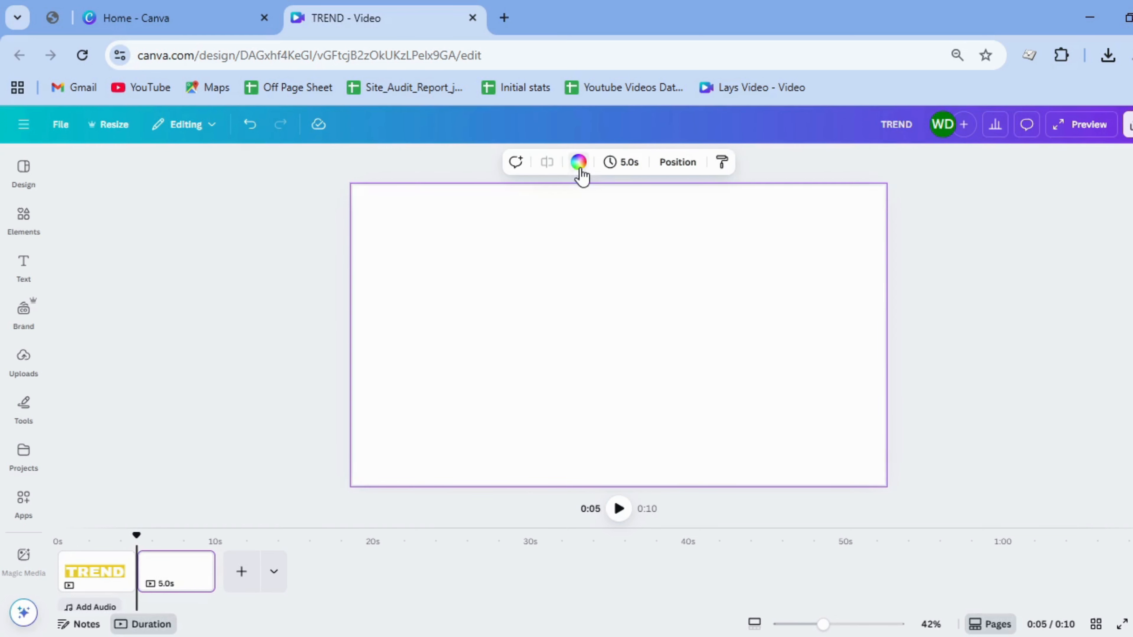
pyautogui.click(579, 162)
pyautogui.click(130, 348)
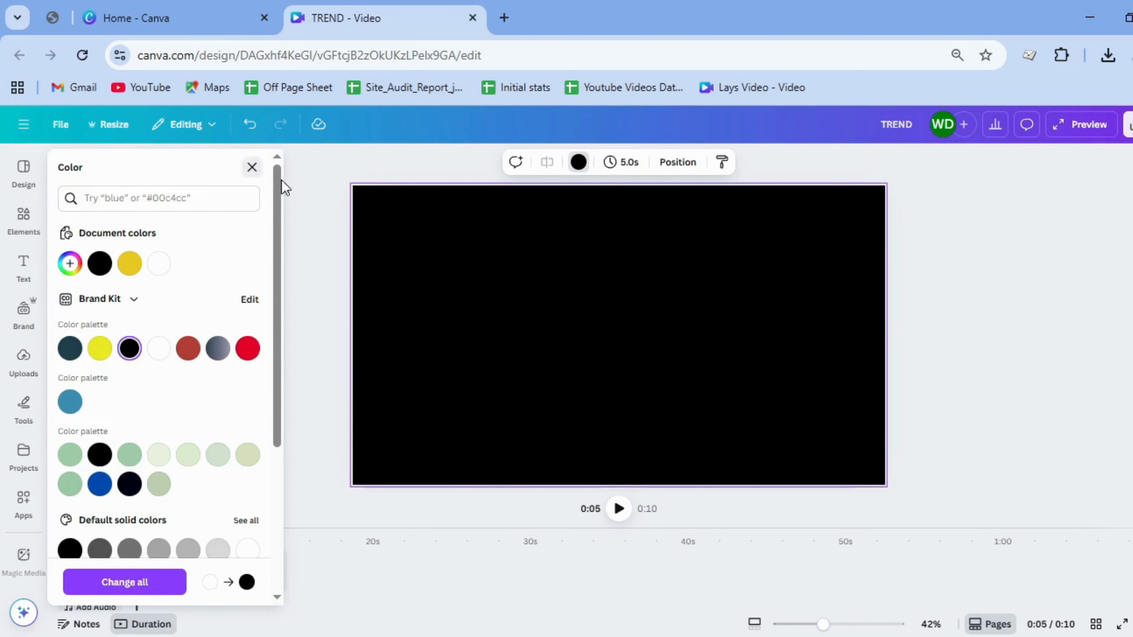
pyautogui.click(352, 291)
# Place the uploaded TREND image on the black page and move it near the page centre
pyautogui.click(23, 357)
pyautogui.moveTo(107, 344); pyautogui.dragTo(380, 417)
pyautogui.click(283, 392)
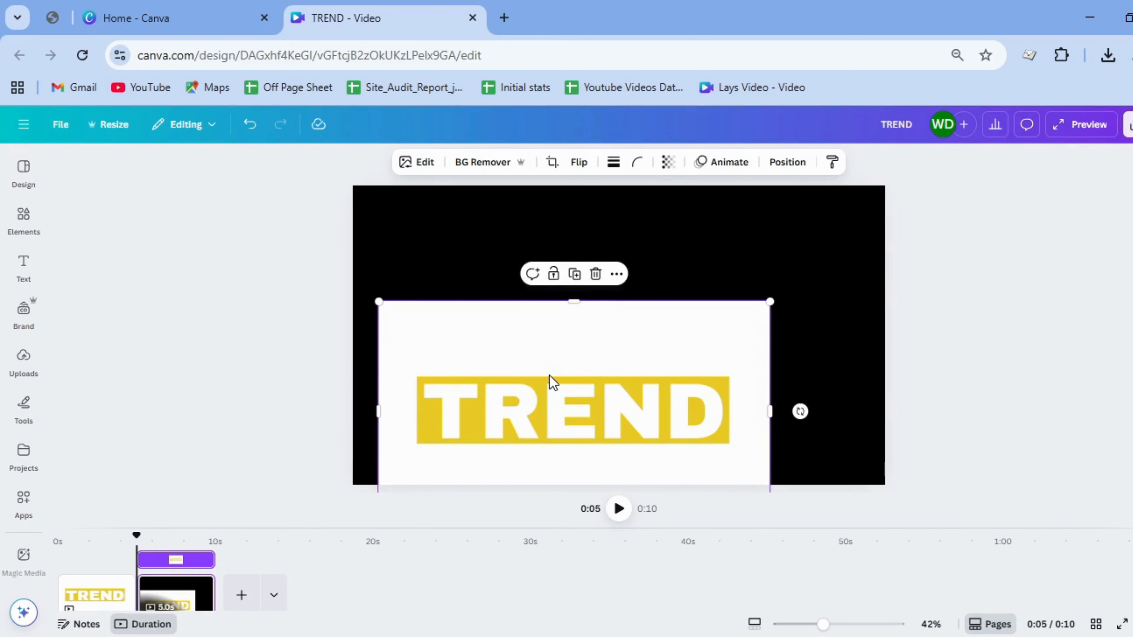
pyautogui.moveTo(550, 381); pyautogui.dragTo(575, 307)
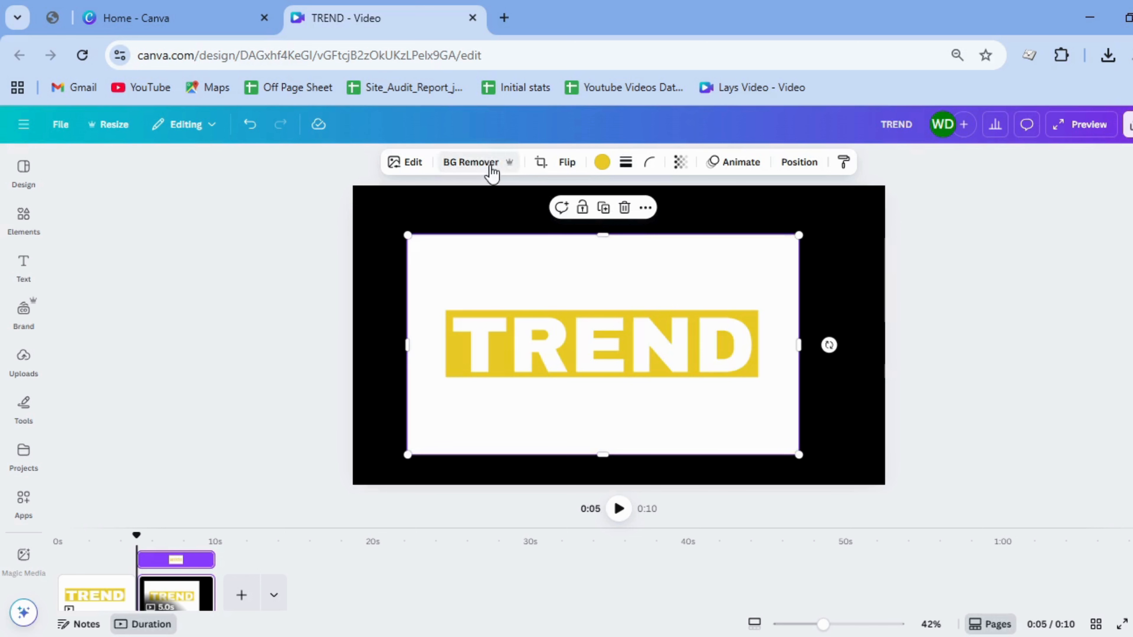
# Remove the white background from the TREND image with BG Remover
pyautogui.click(472, 162)
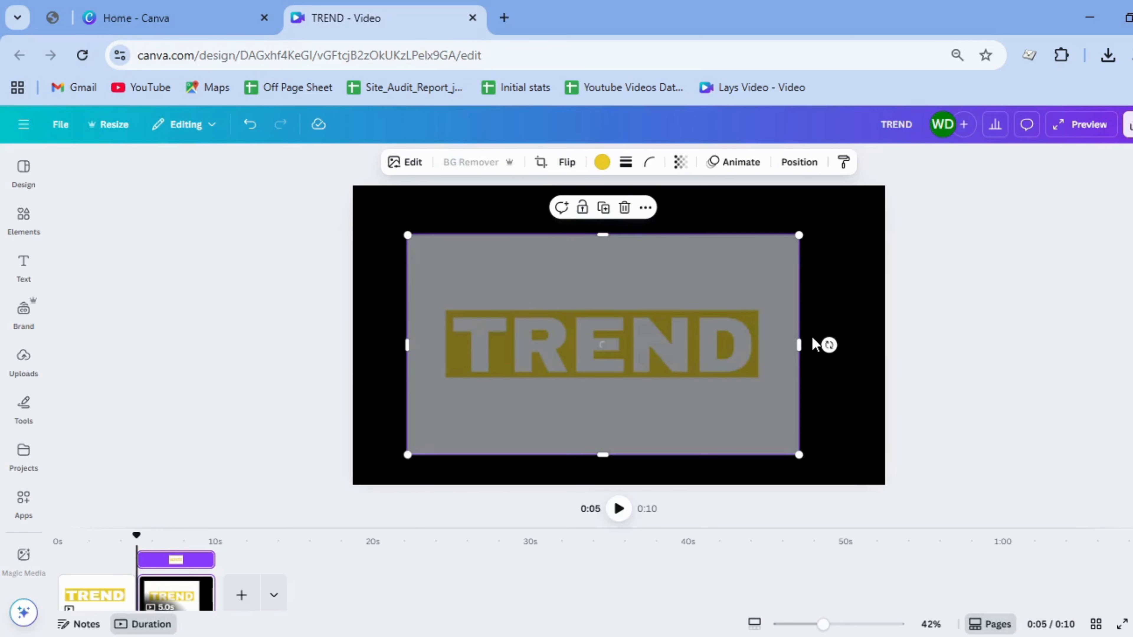
pyautogui.click(602, 231)
pyautogui.click(605, 255)
# Crop the empty areas above and below the TREND image and enlarge it to slightly beyond the page width
pyautogui.moveTo(606, 236); pyautogui.dragTo(618, 304)
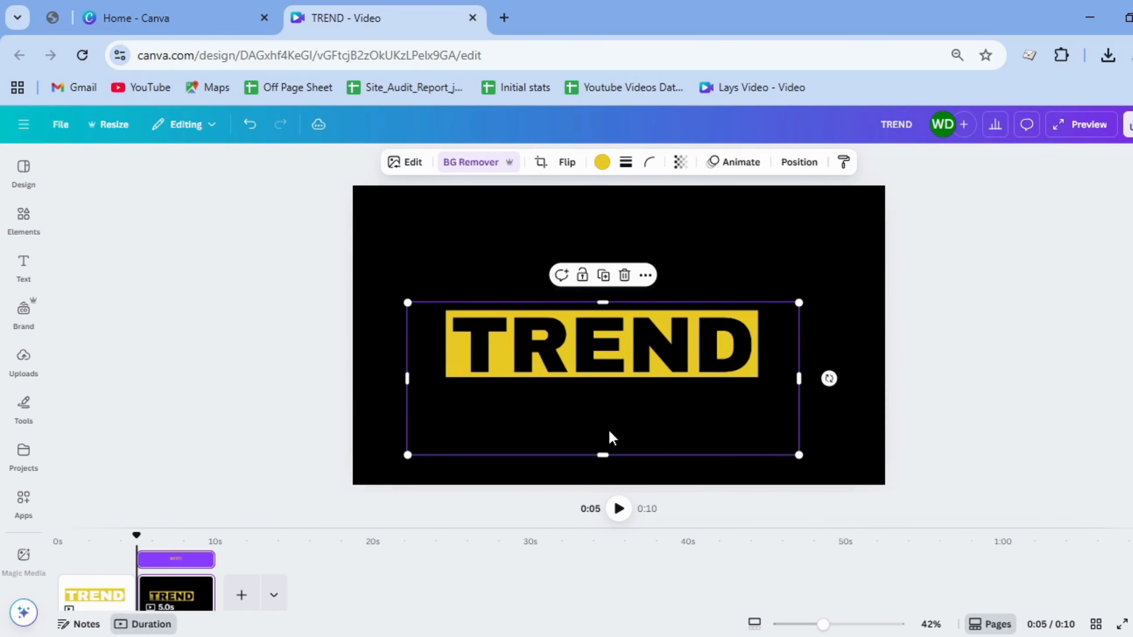
pyautogui.moveTo(609, 451); pyautogui.dragTo(620, 386)
pyautogui.moveTo(798, 387); pyautogui.dragTo(896, 452)
pyautogui.moveTo(406, 409); pyautogui.dragTo(336, 427)
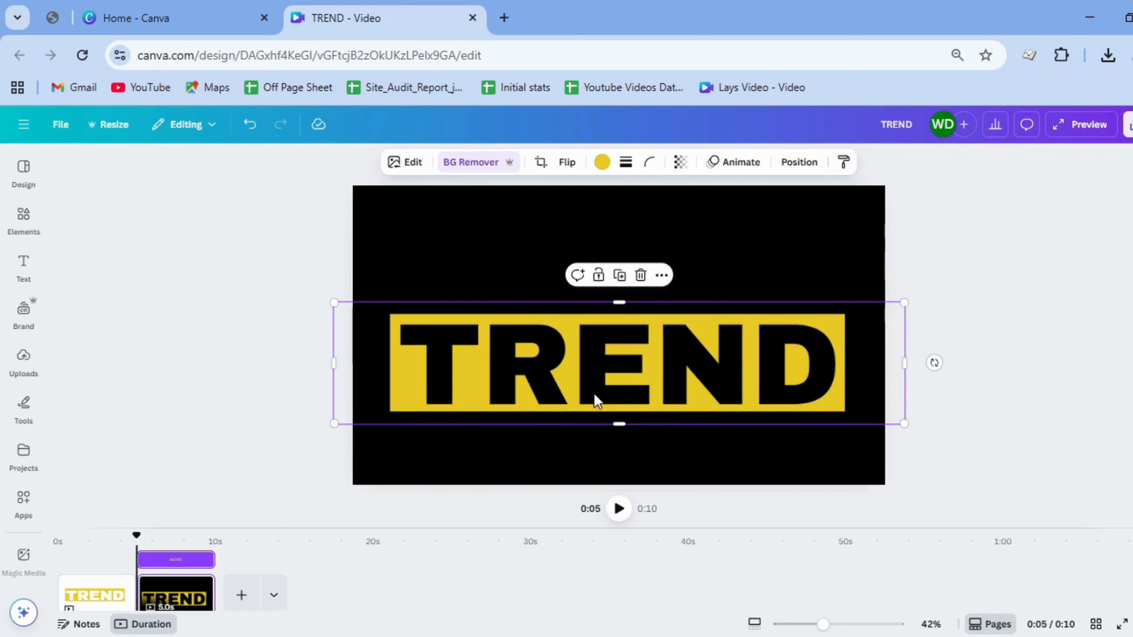
# Move the TREND image up to the vertical middle of the black page
pyautogui.moveTo(594, 394); pyautogui.dragTo(603, 366)
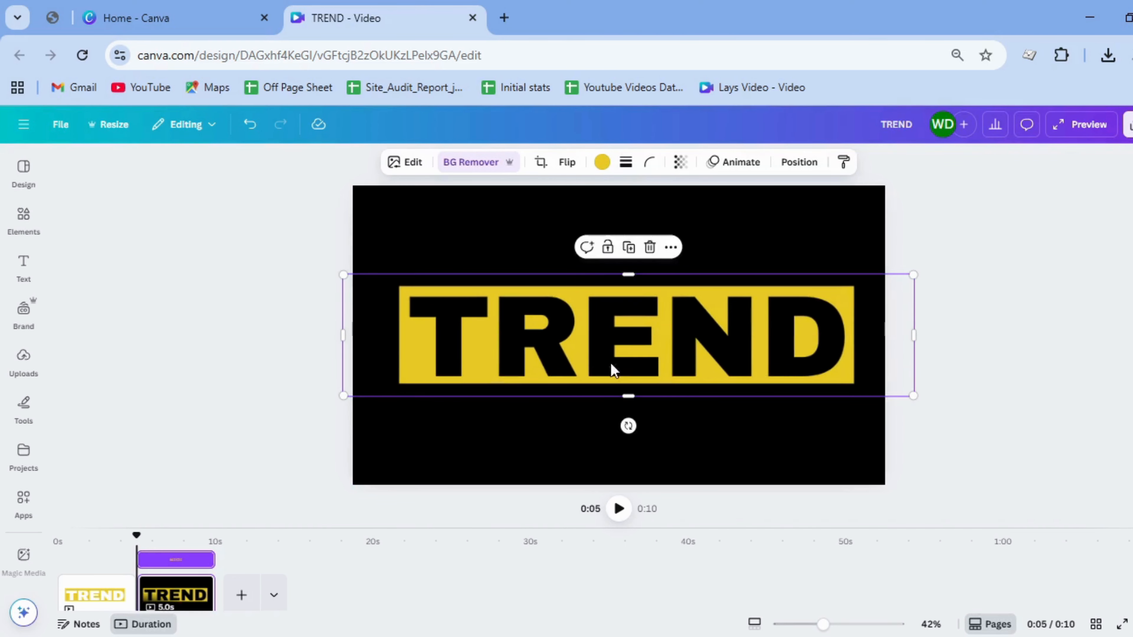
pyautogui.click(1006, 362)
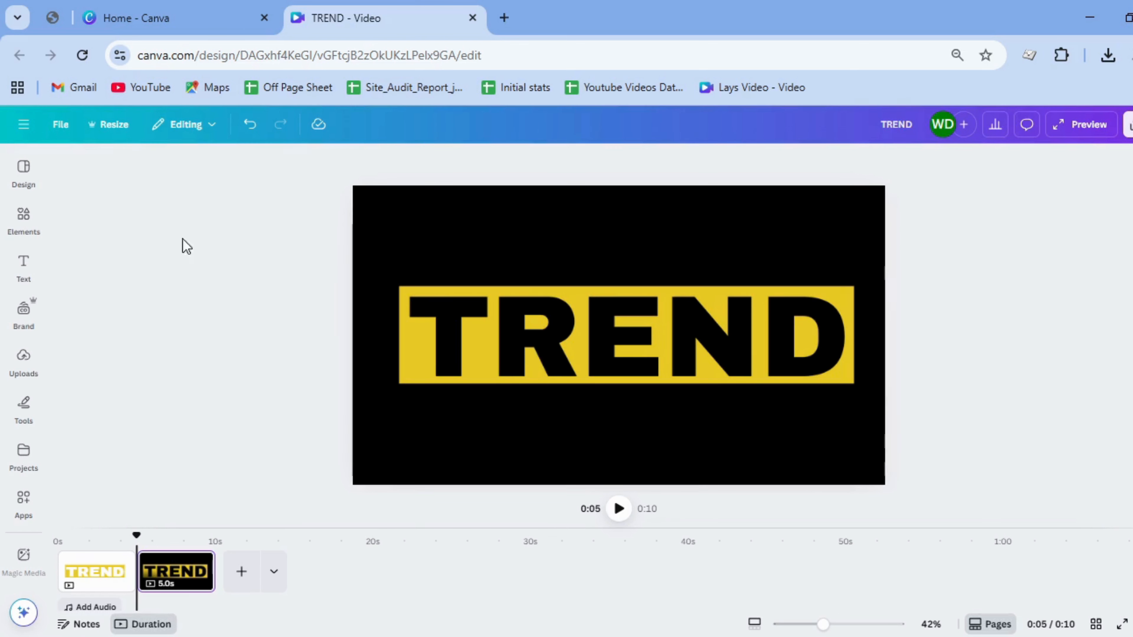
# Search the element photos for GOLD and add the blurred gold gradient photo to the black page
pyautogui.click(20, 223)
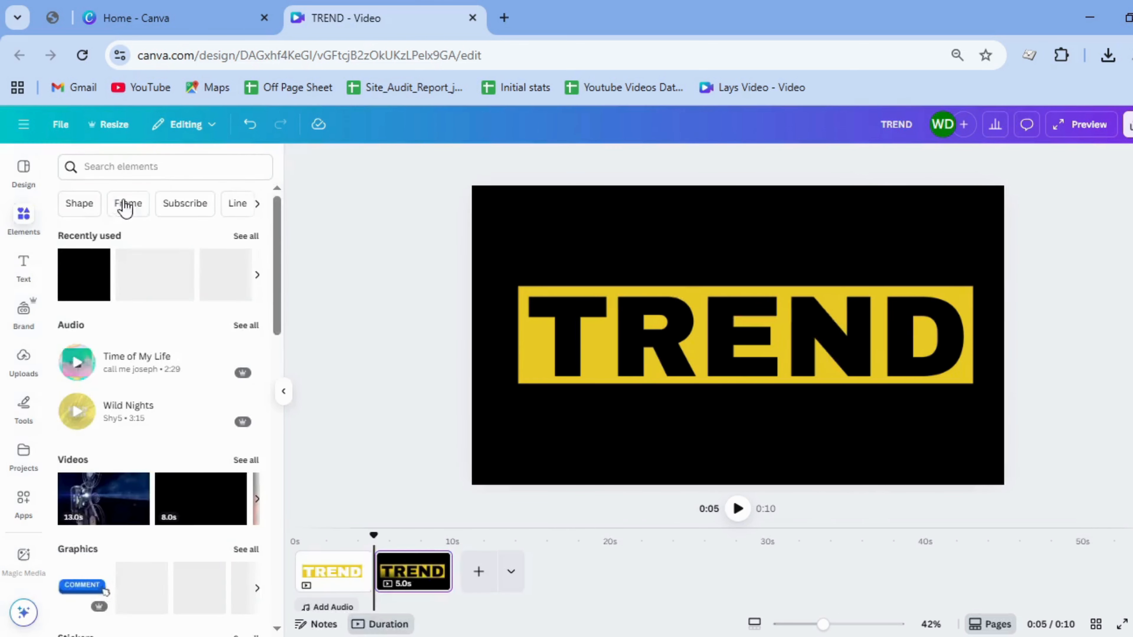
pyautogui.click(183, 171)
pyautogui.write('GOLD')
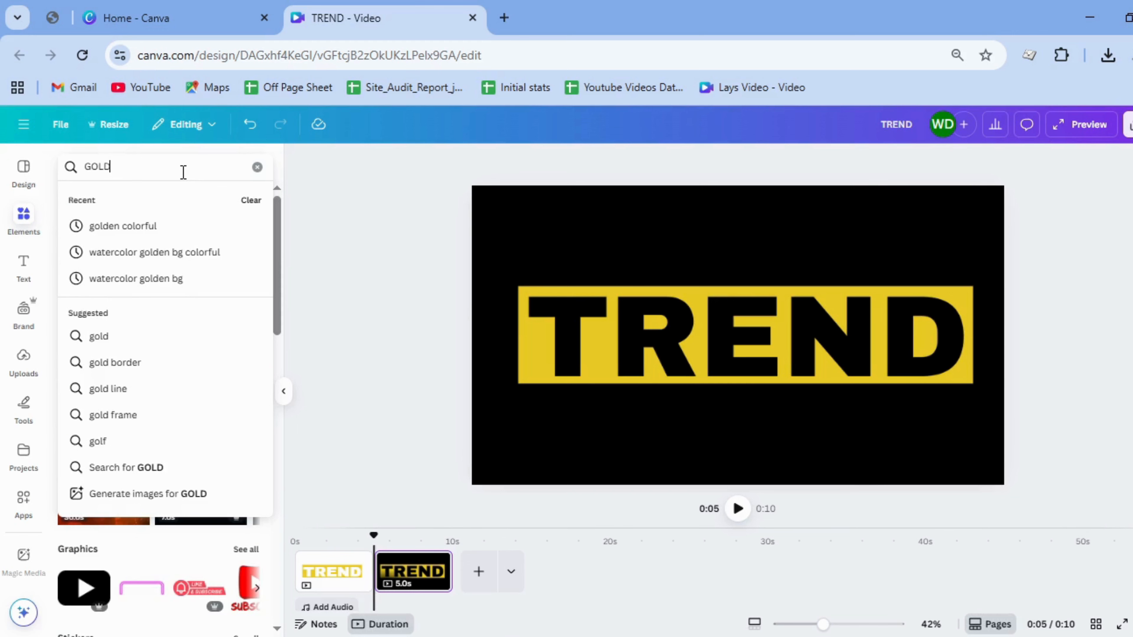
pyautogui.press('Return')
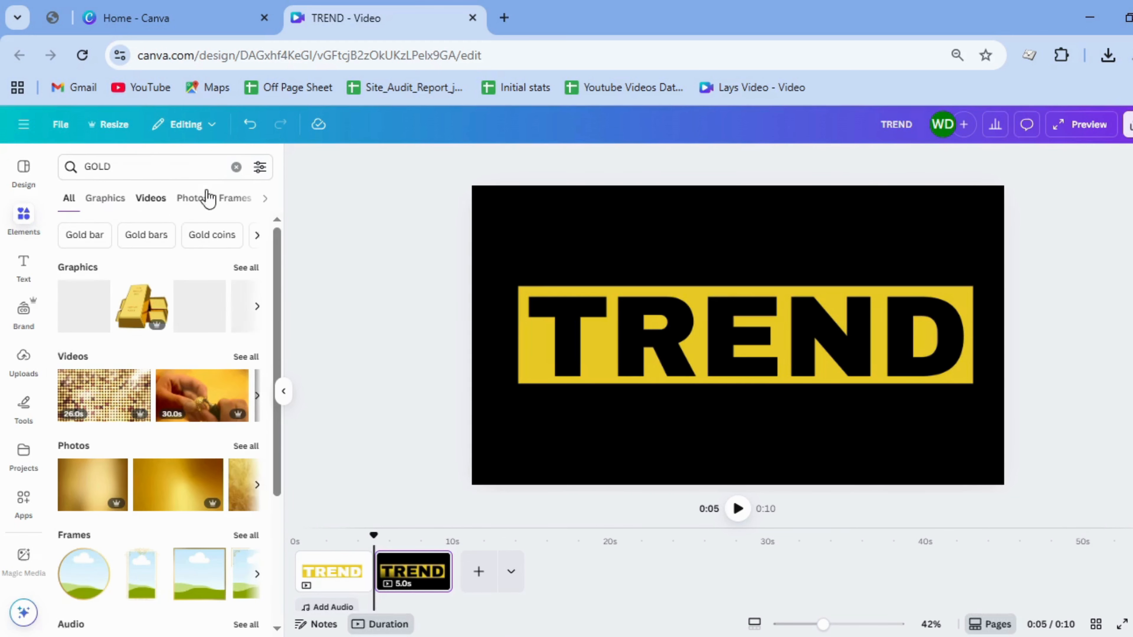
pyautogui.click(207, 197)
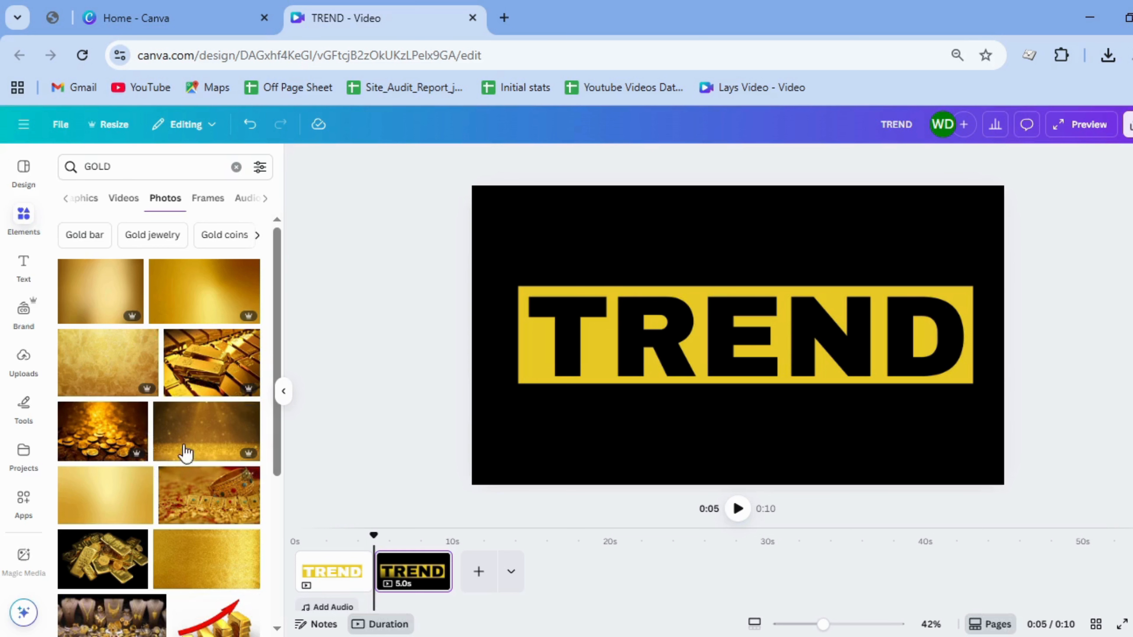
pyautogui.click(85, 304)
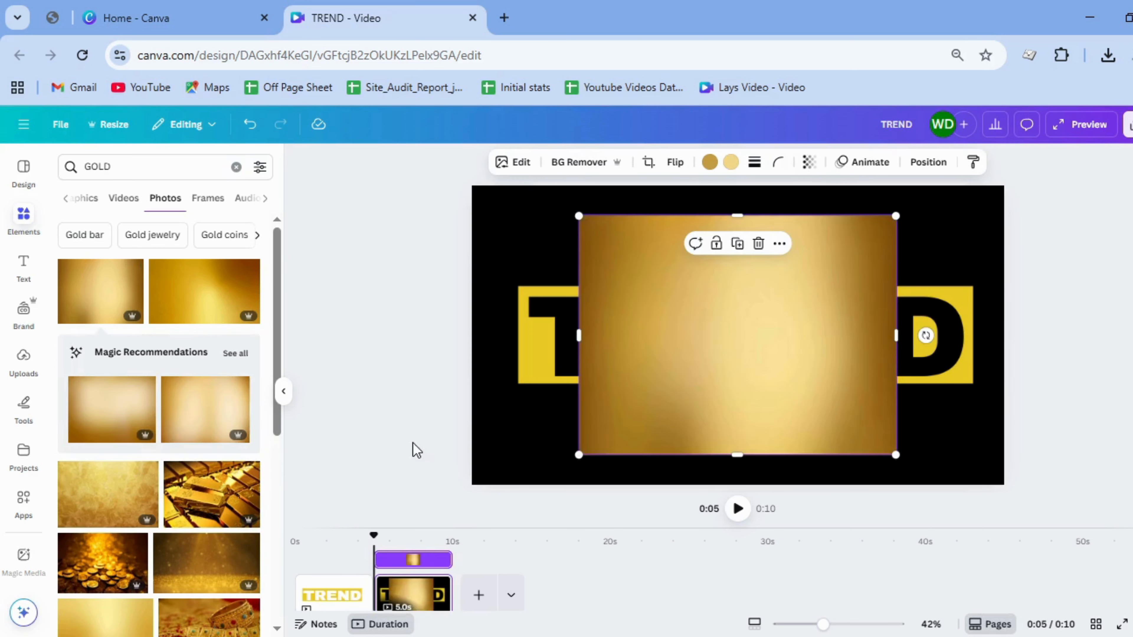
pyautogui.click(284, 392)
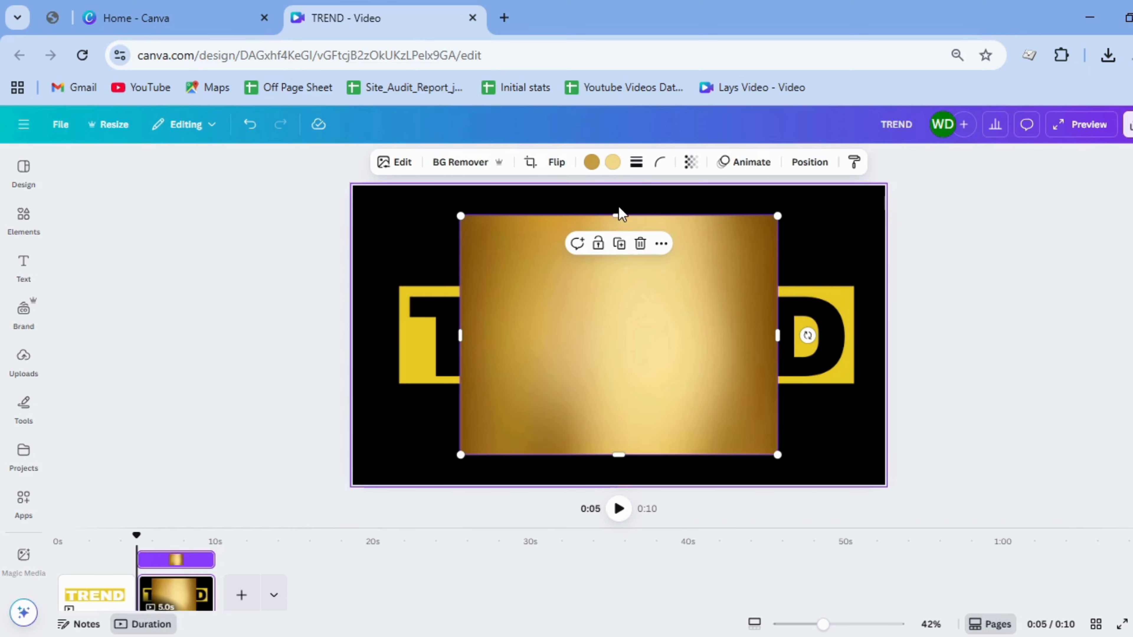
# Crop and widen the gold photo to a strip covering all the TREND letters, kept just inside the yellow rectangle
pyautogui.moveTo(619, 216); pyautogui.dragTo(639, 289)
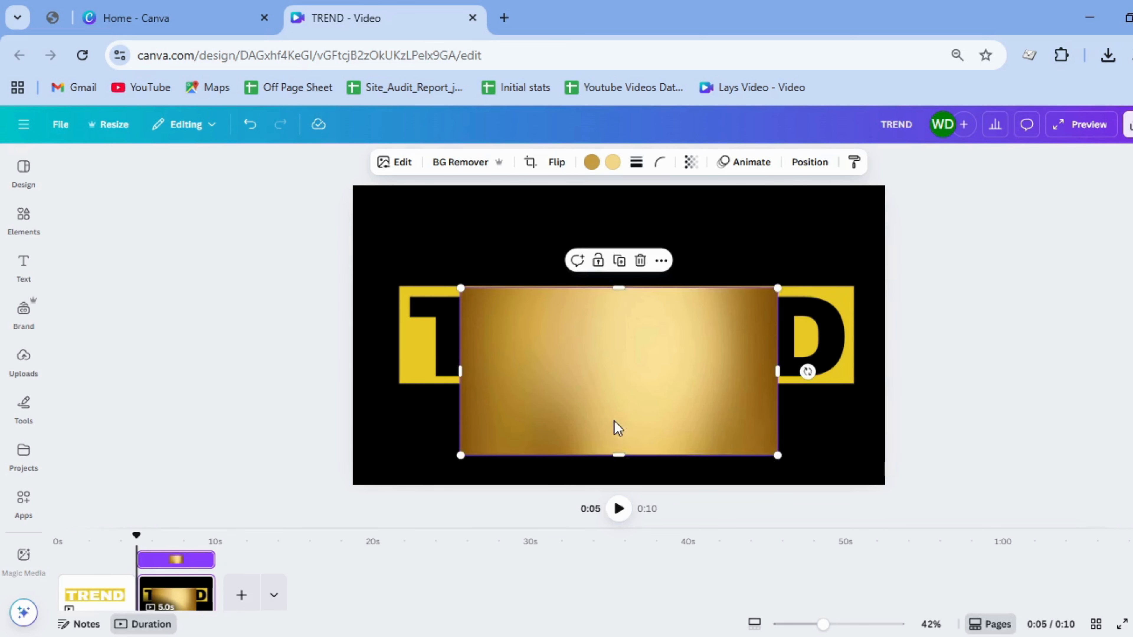
pyautogui.moveTo(612, 456); pyautogui.dragTo(621, 380)
pyautogui.moveTo(461, 334); pyautogui.dragTo(409, 335)
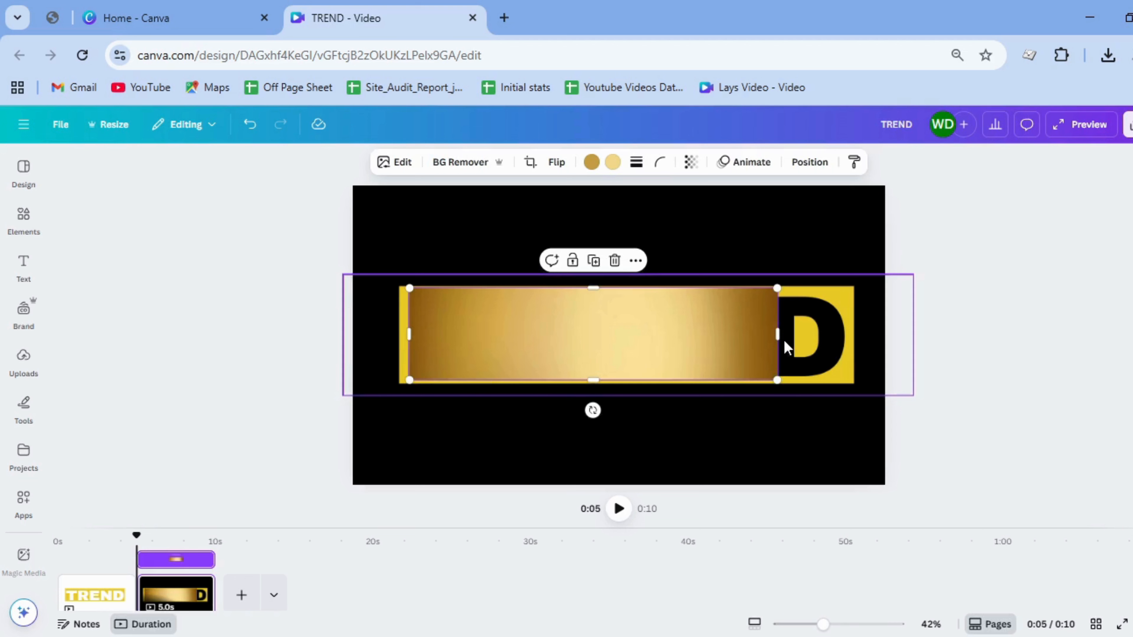
pyautogui.moveTo(777, 334); pyautogui.dragTo(848, 334)
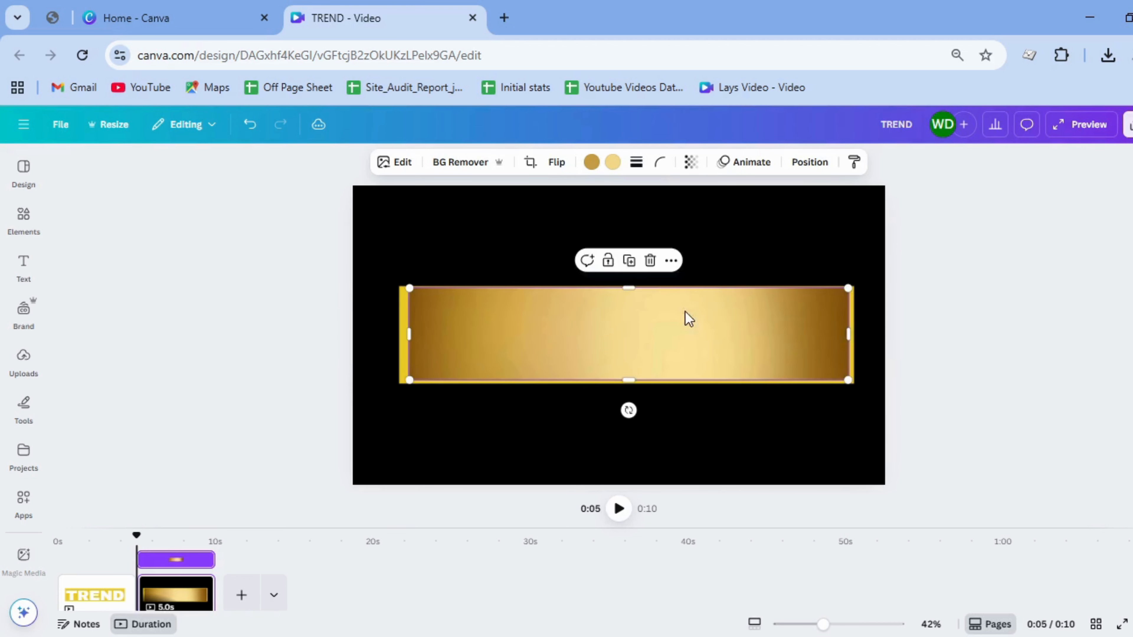
# Send the gold photo backward behind the TREND image to fill its transparent letters
pyautogui.rightClick(666, 314)
pyautogui.moveTo(721, 364)
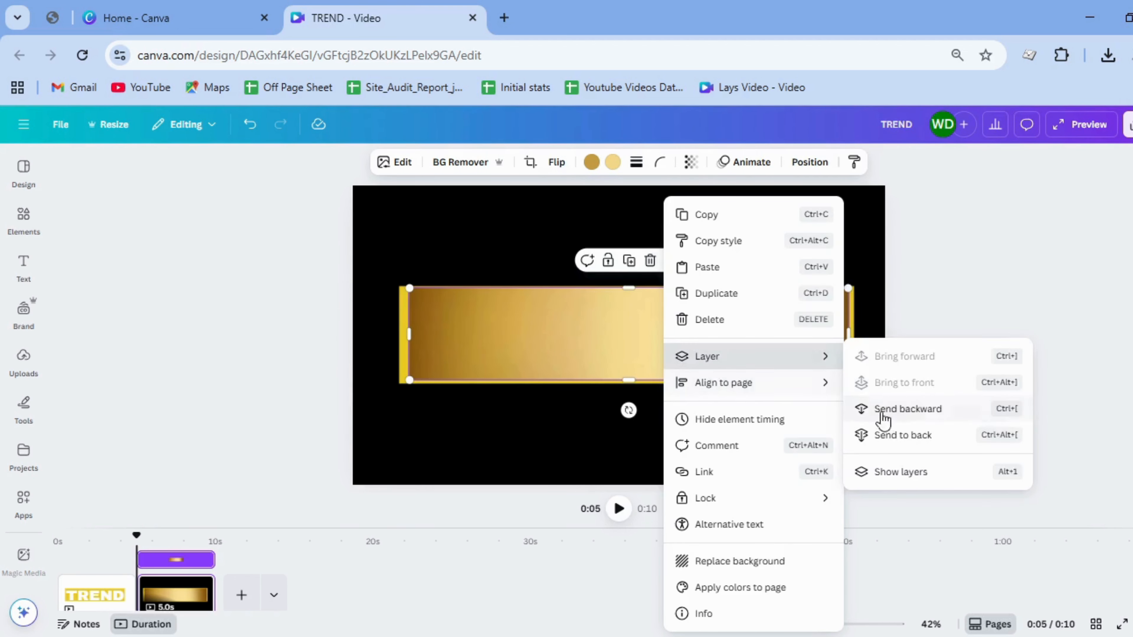
pyautogui.click(884, 420)
pyautogui.click(1033, 395)
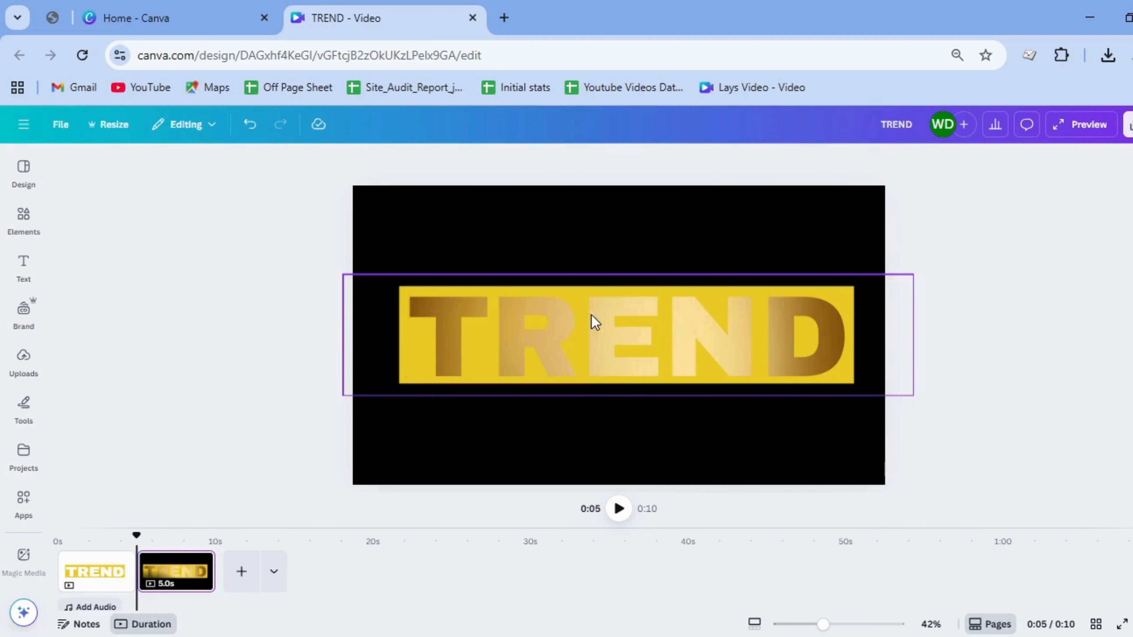
# Change the second page's background from black to the document yellow #ebcb26 used by the rectangle
pyautogui.click(477, 217)
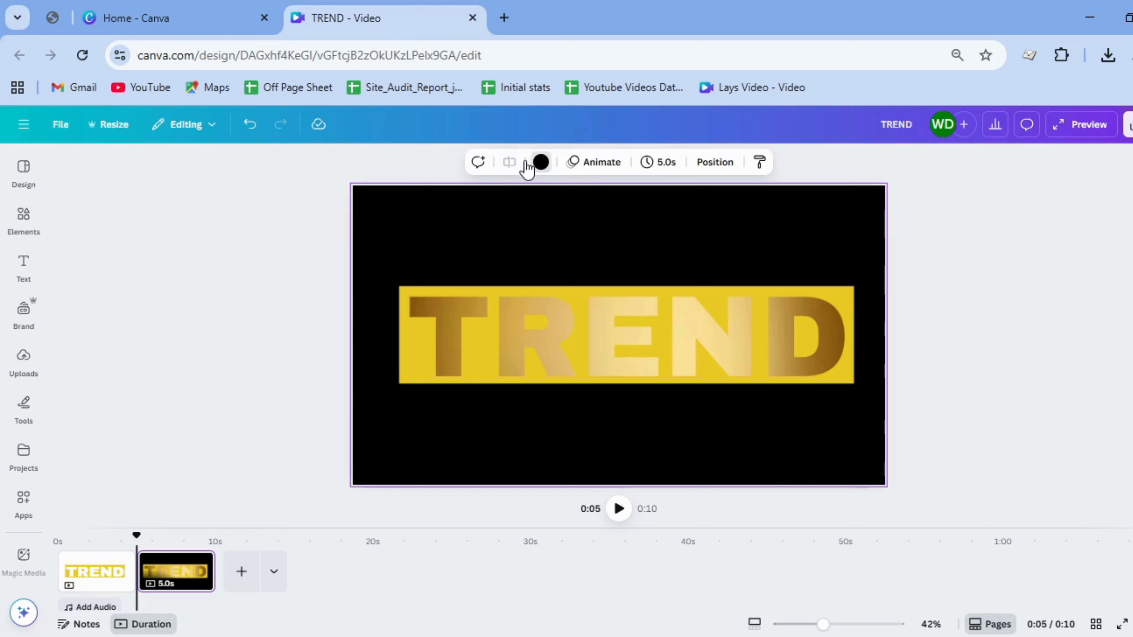
pyautogui.click(538, 163)
pyautogui.click(129, 264)
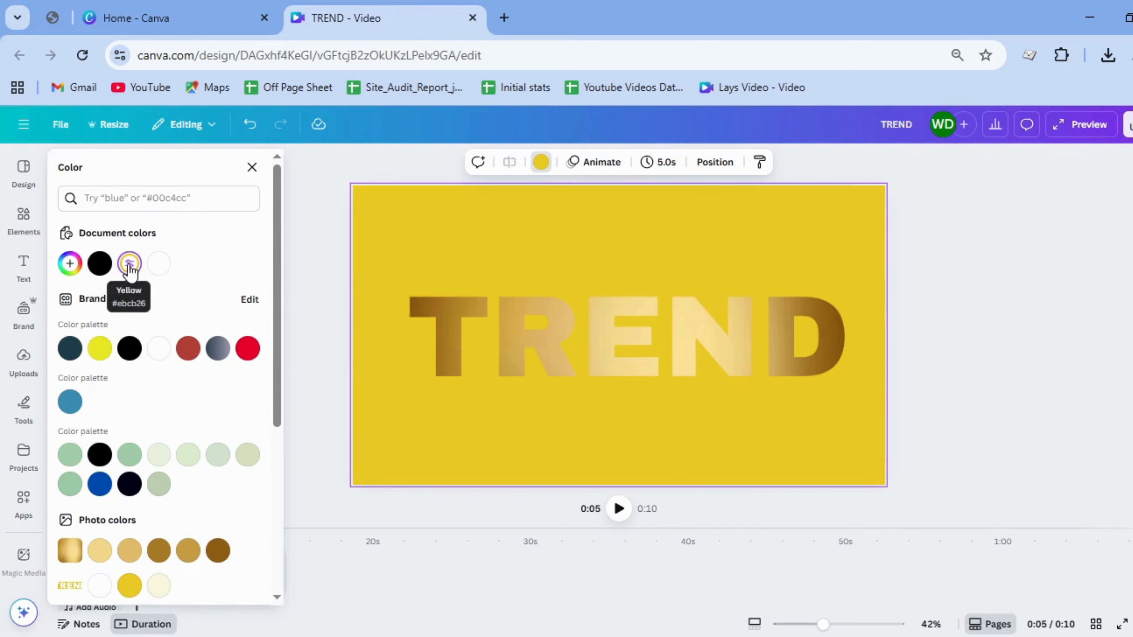
pyautogui.click(990, 310)
pyautogui.click(989, 310)
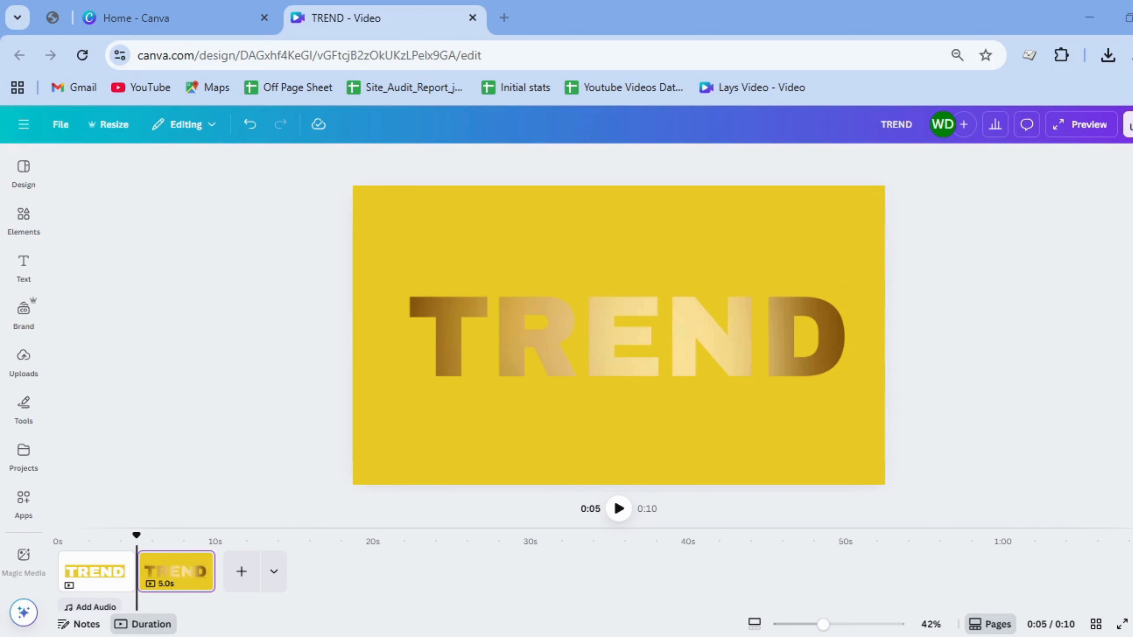
# Download only page 2 of the design as a PNG at 1,920 × 1,080 px
pyautogui.click(1128, 127)
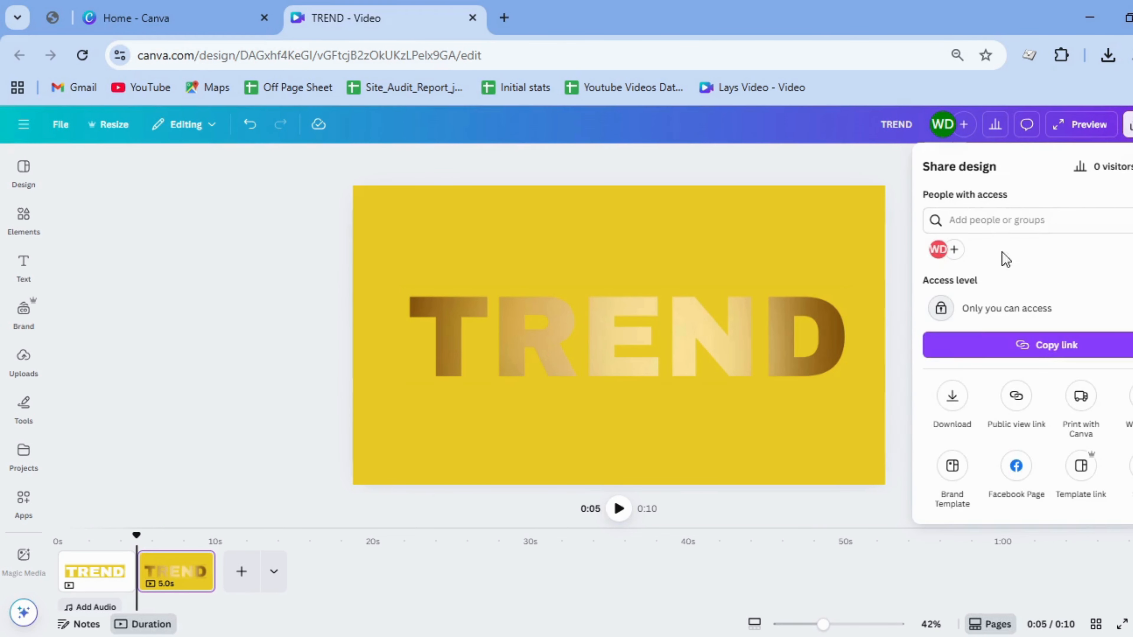
pyautogui.click(963, 397)
pyautogui.click(981, 221)
pyautogui.click(990, 294)
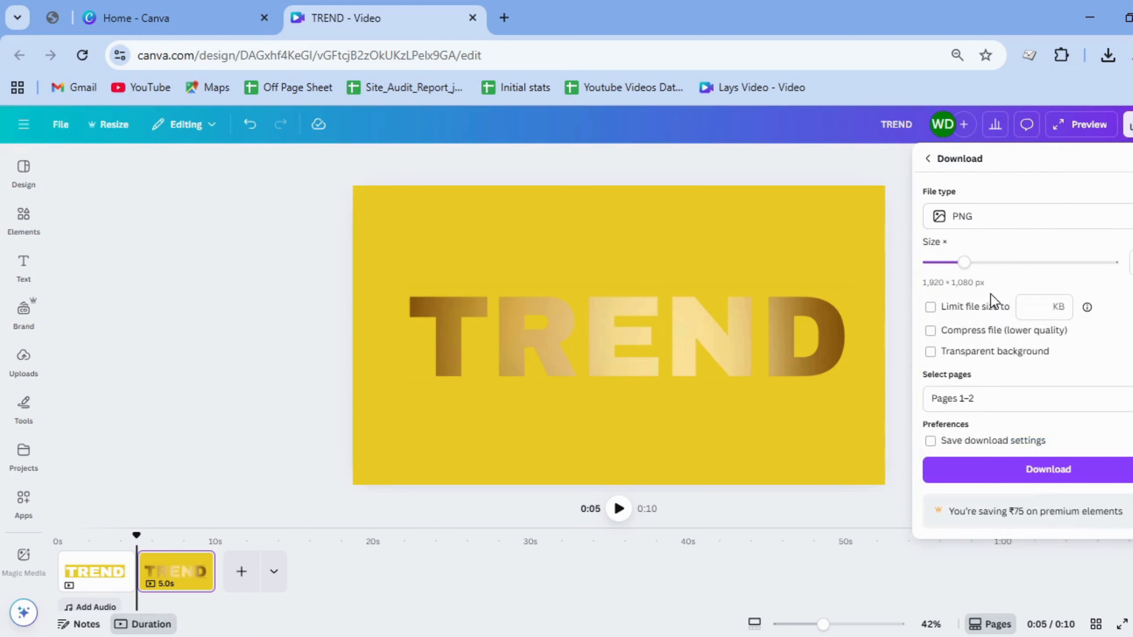
pyautogui.click(984, 404)
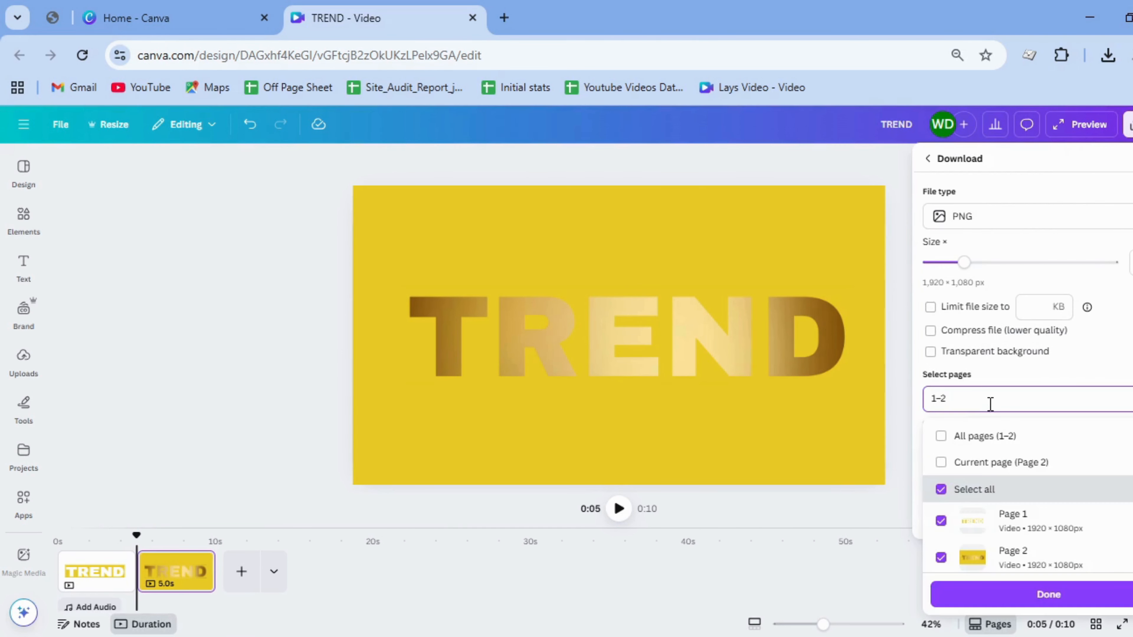
pyautogui.click(941, 519)
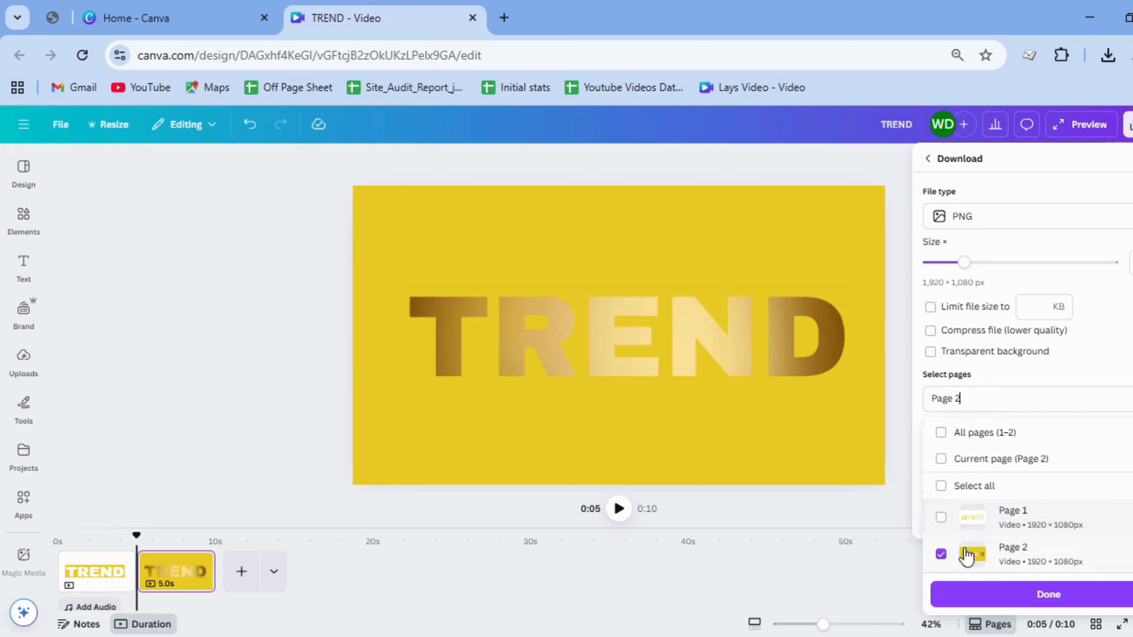
pyautogui.click(1021, 594)
pyautogui.click(995, 469)
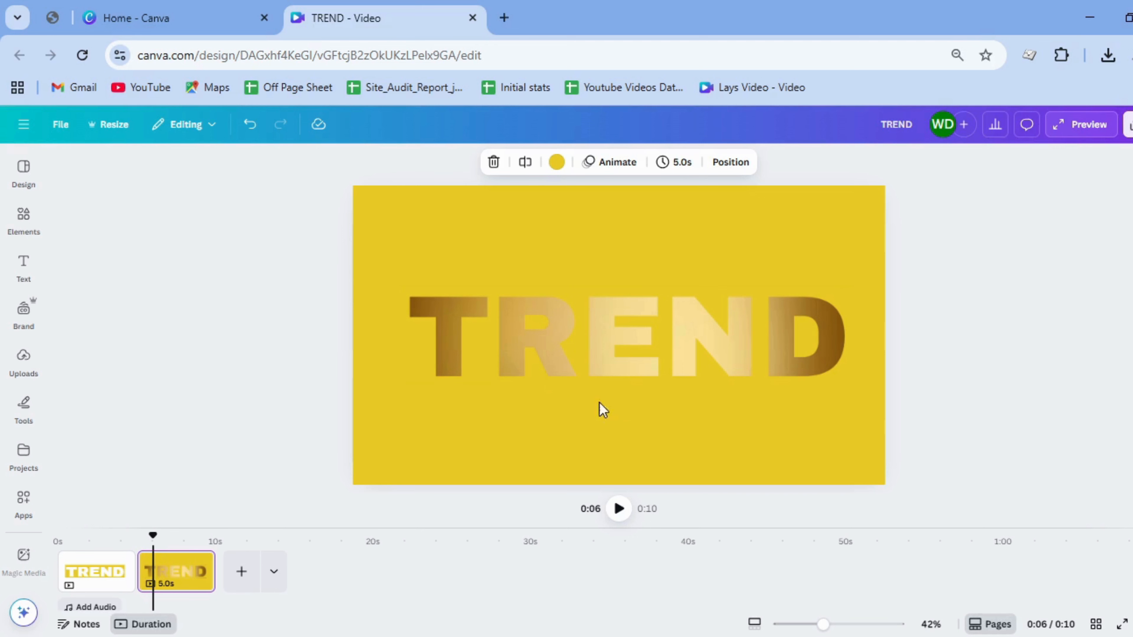
# Add a third page after the gold TREND page and set its background to white
pyautogui.click(239, 570)
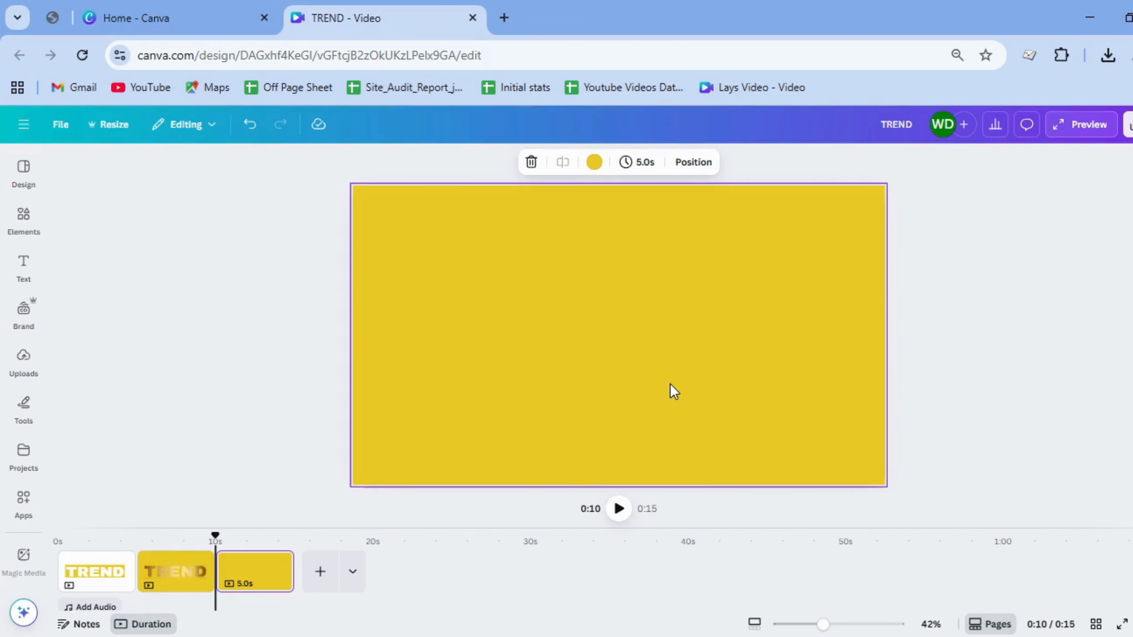
pyautogui.click(578, 162)
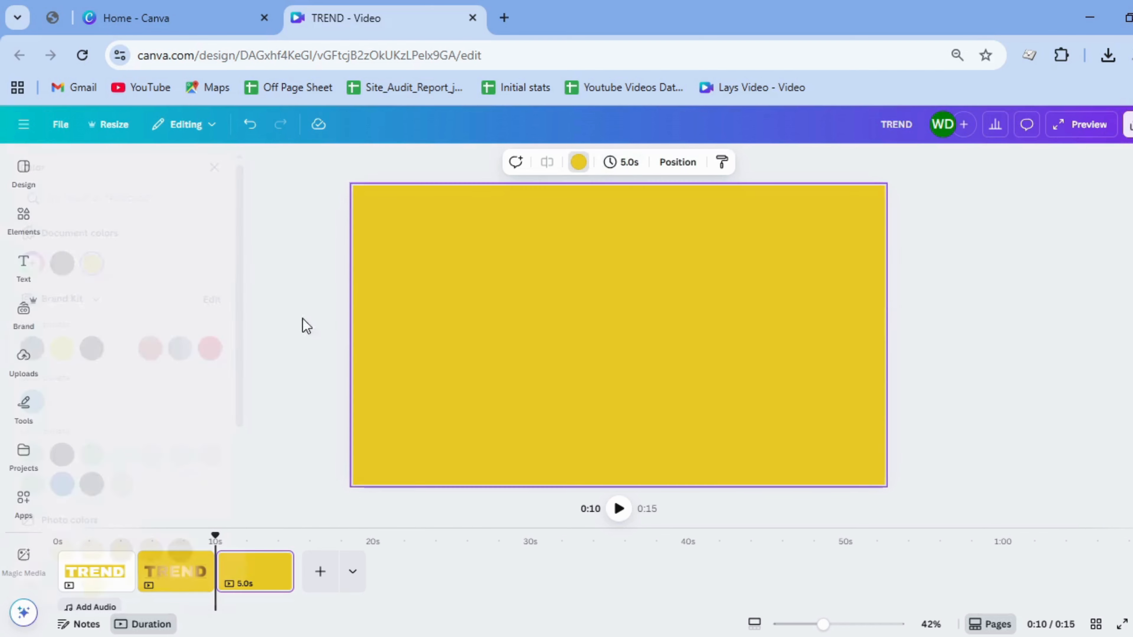
pyautogui.click(159, 349)
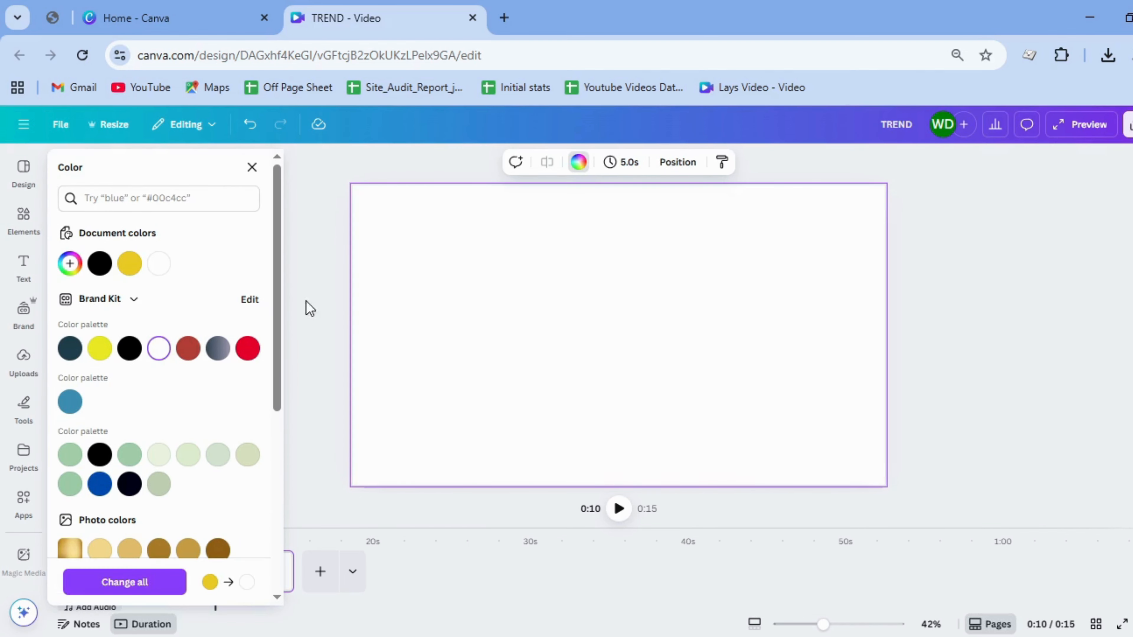
pyautogui.click(252, 167)
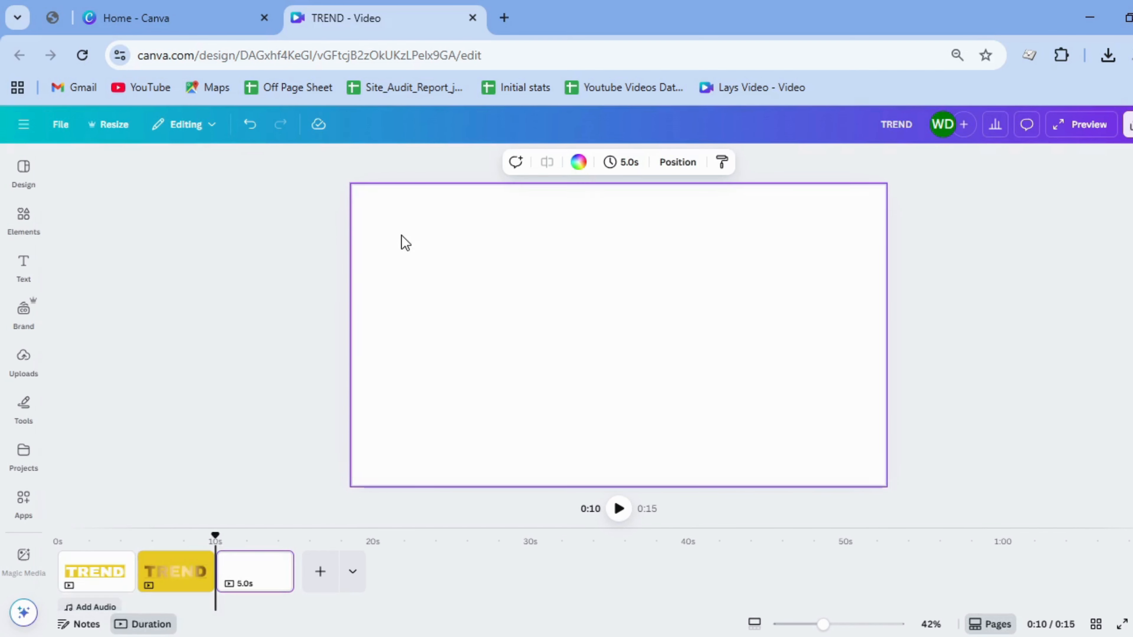
# Place the uploaded gold TREND image on the white page and move it up near the page centre
pyautogui.click(43, 375)
pyautogui.moveTo(84, 339); pyautogui.dragTo(517, 353)
pyautogui.click(326, 406)
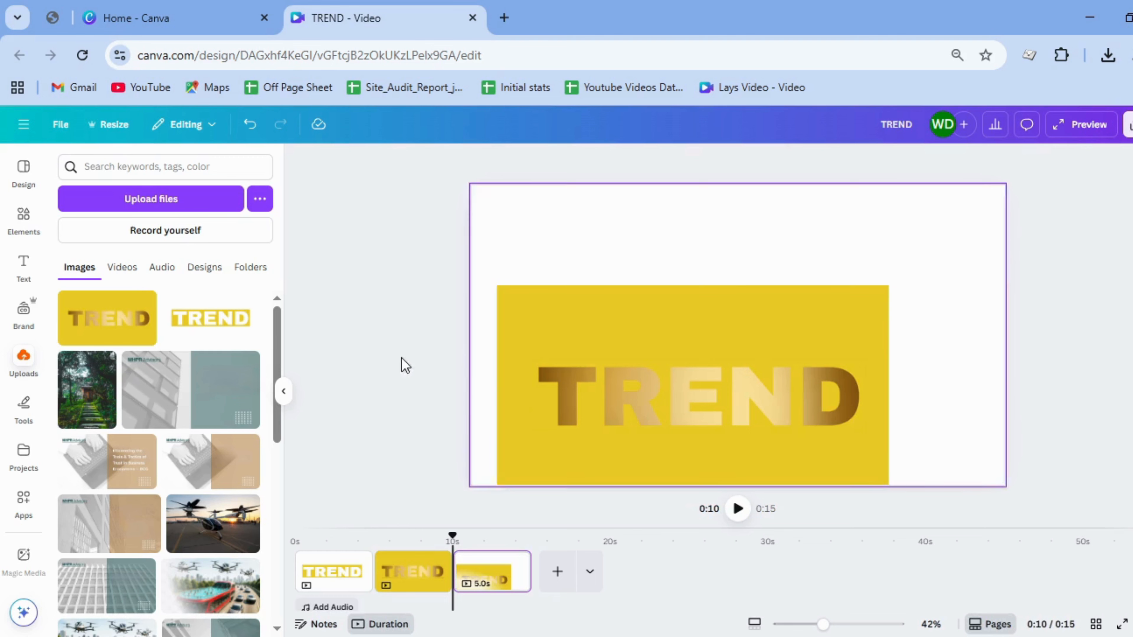
pyautogui.click(284, 396)
pyautogui.moveTo(684, 323); pyautogui.dragTo(694, 279)
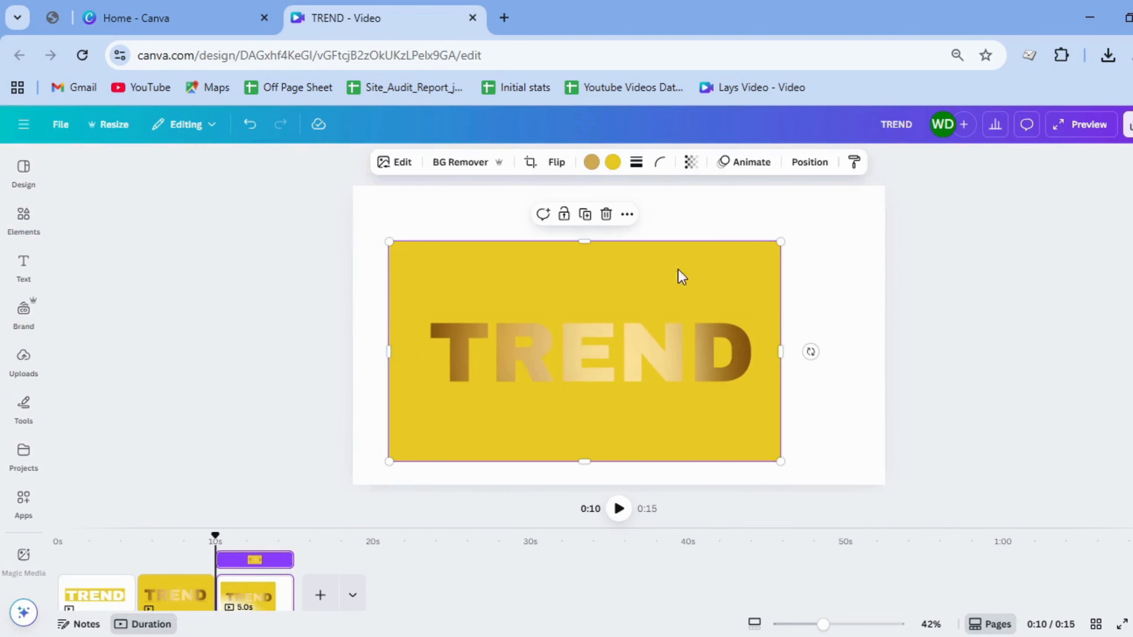
# Remove the yellow background from the gold TREND image with BG Remover and crop the empty margins on all four sides
pyautogui.click(446, 154)
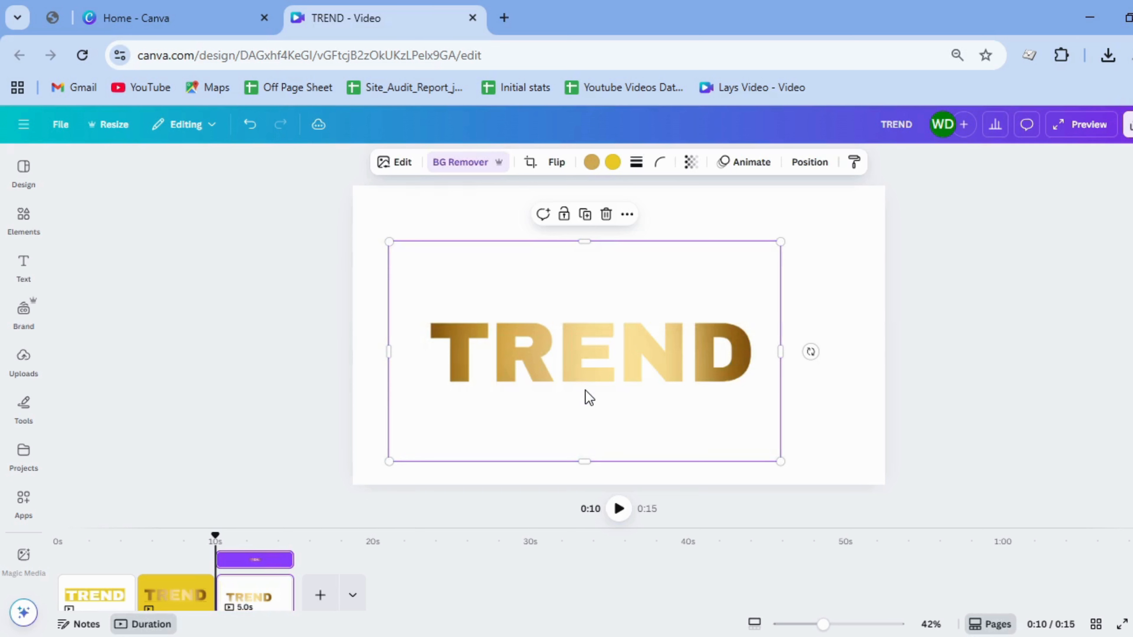
pyautogui.moveTo(583, 458); pyautogui.dragTo(598, 385)
pyautogui.moveTo(599, 382); pyautogui.dragTo(599, 383)
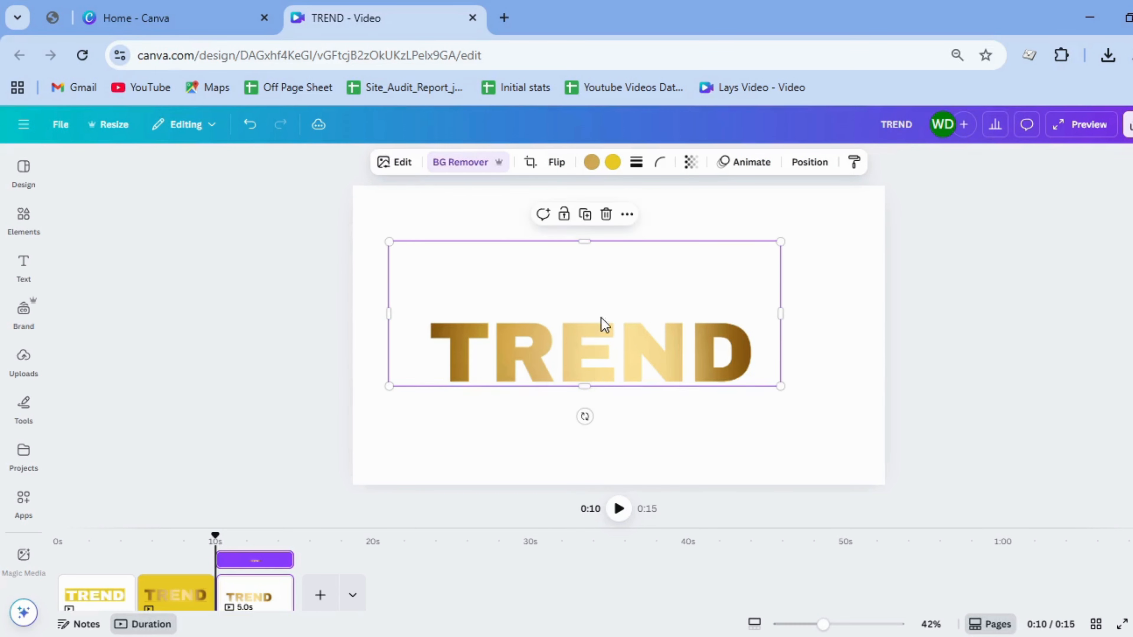
pyautogui.moveTo(587, 243); pyautogui.dragTo(599, 319)
pyautogui.moveTo(781, 353); pyautogui.dragTo(761, 354)
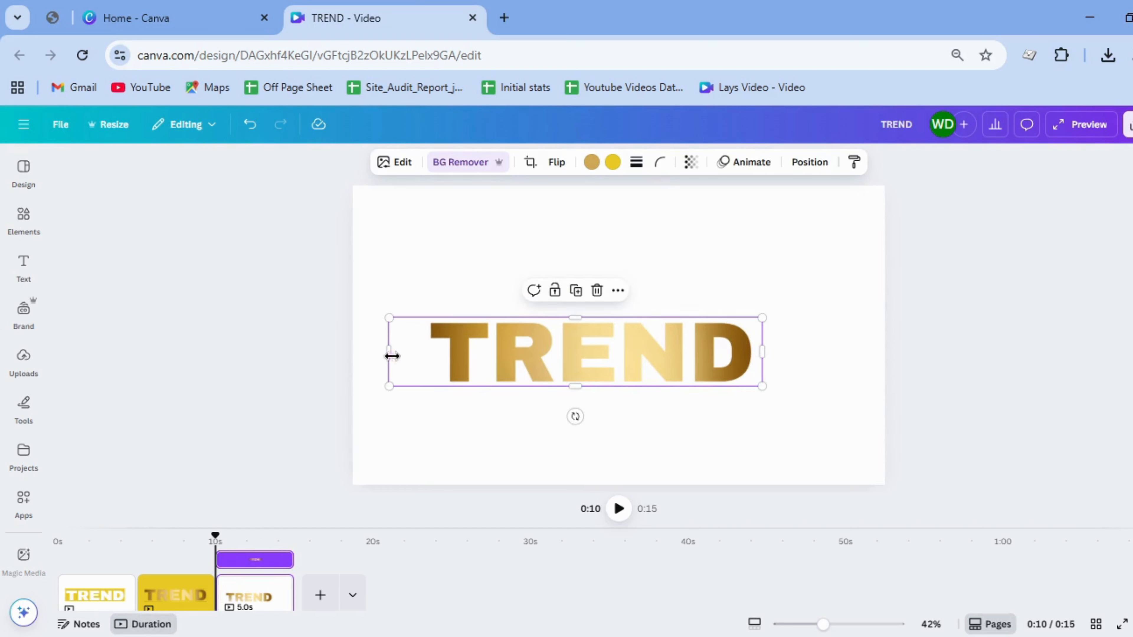
pyautogui.moveTo(392, 356); pyautogui.dragTo(424, 350)
# Enlarge the cropped gold TREND image to about three quarters of the page width and move it near the page centre
pyautogui.moveTo(761, 385); pyautogui.dragTo(818, 419)
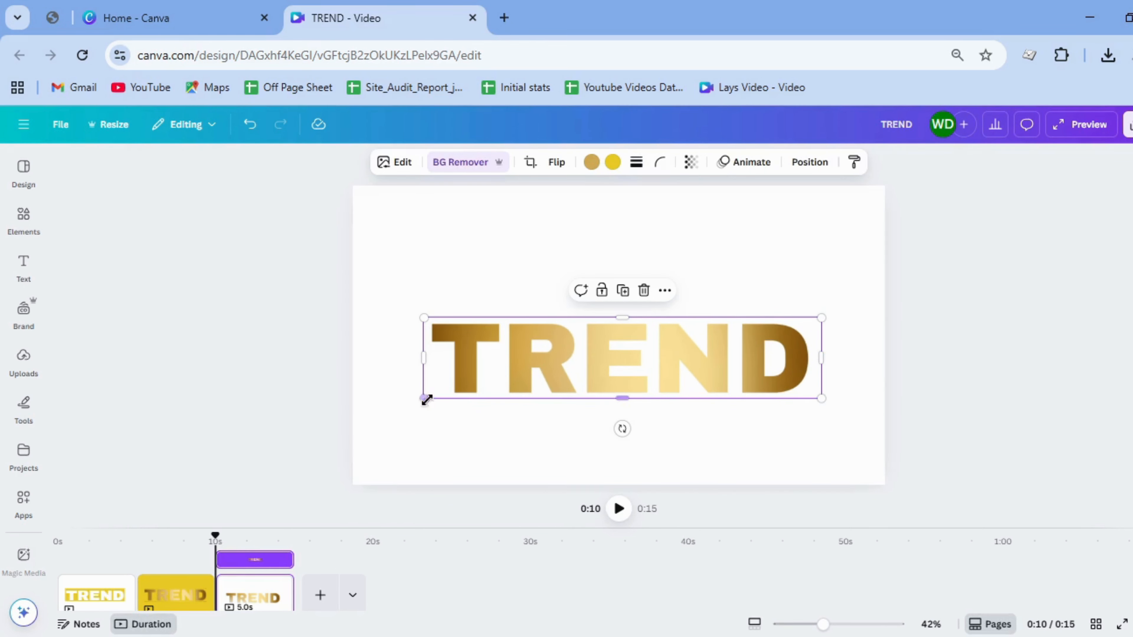
pyautogui.moveTo(421, 402); pyautogui.dragTo(416, 402)
pyautogui.click(576, 438)
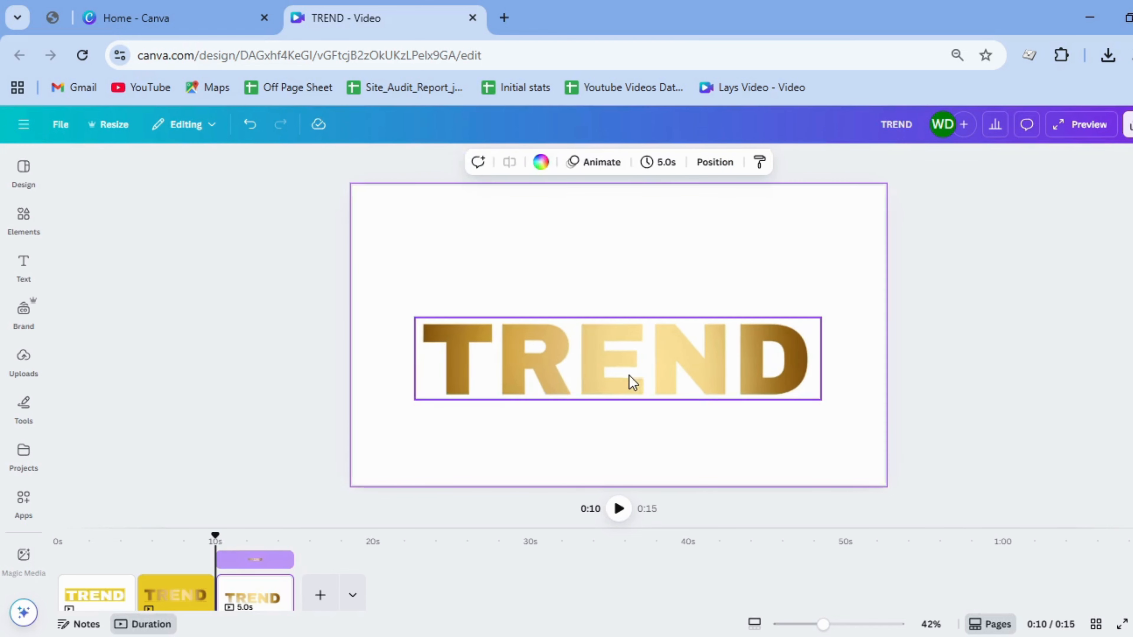
pyautogui.moveTo(633, 380); pyautogui.dragTo(628, 342)
pyautogui.click(713, 409)
# Duplicate the gold TREND image repeatedly to build a stack of slightly offset copies, and select the original at its upper edge
pyautogui.click(611, 317)
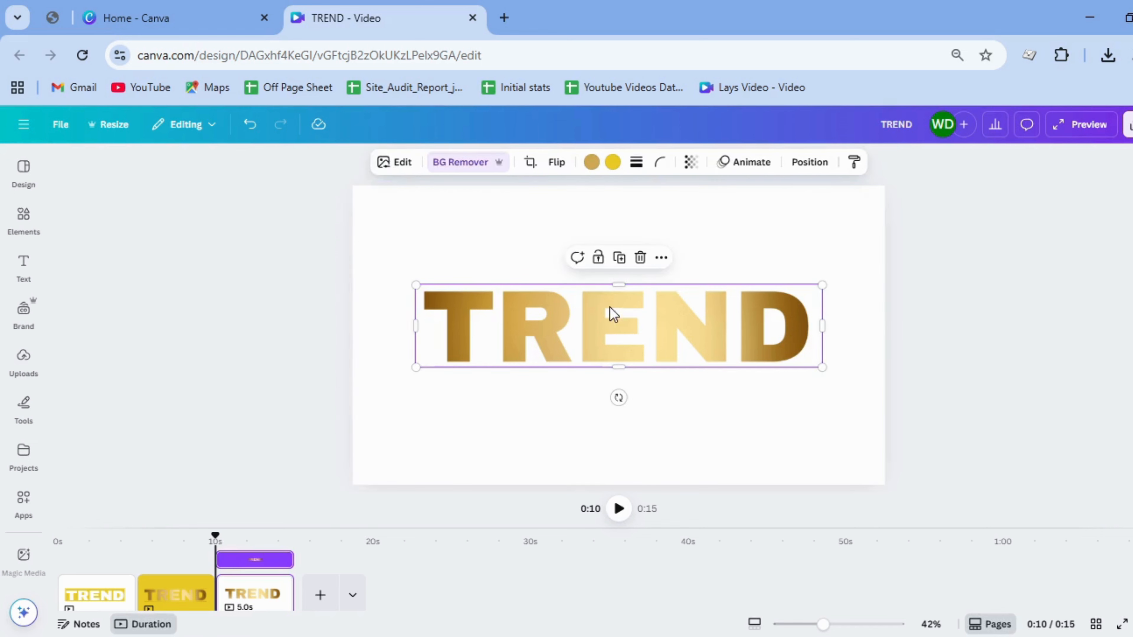
pyautogui.click(619, 258)
pyautogui.click(623, 259)
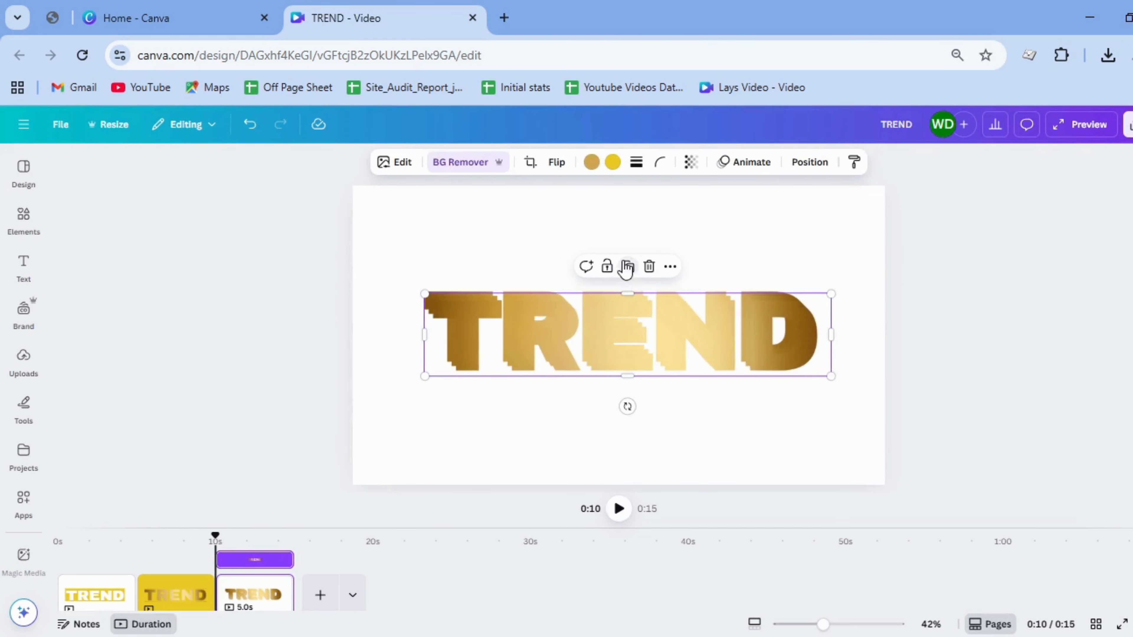
pyautogui.click(761, 404)
pyautogui.click(417, 299)
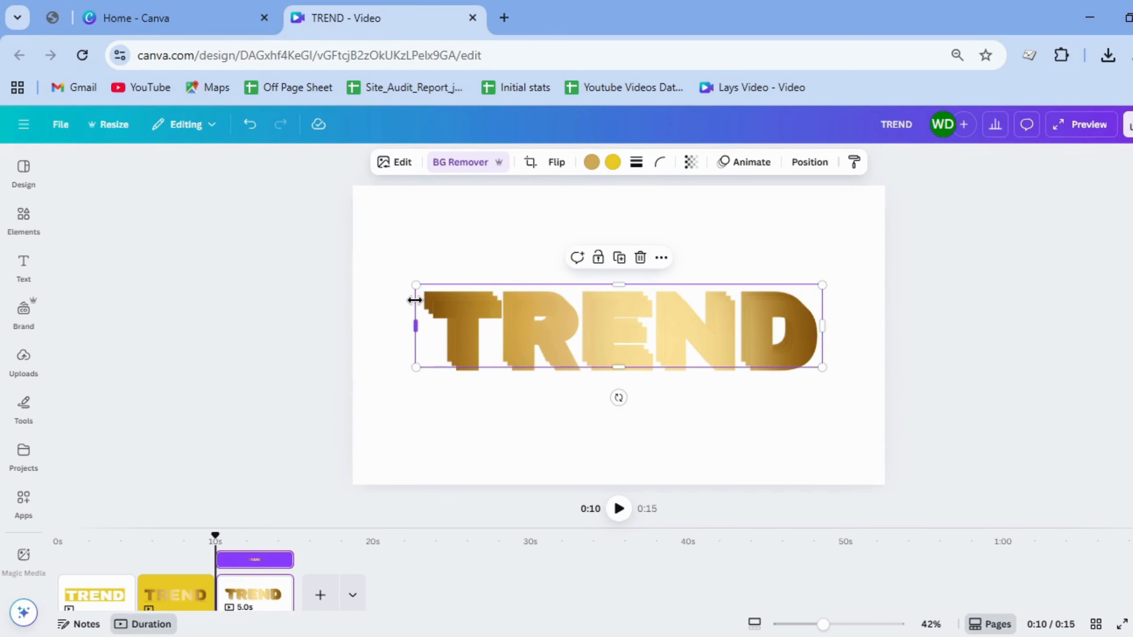
# Darken the rearmost TREND copy by setting brightness to -100, contrast to 100 and highlights to -100
pyautogui.click(399, 163)
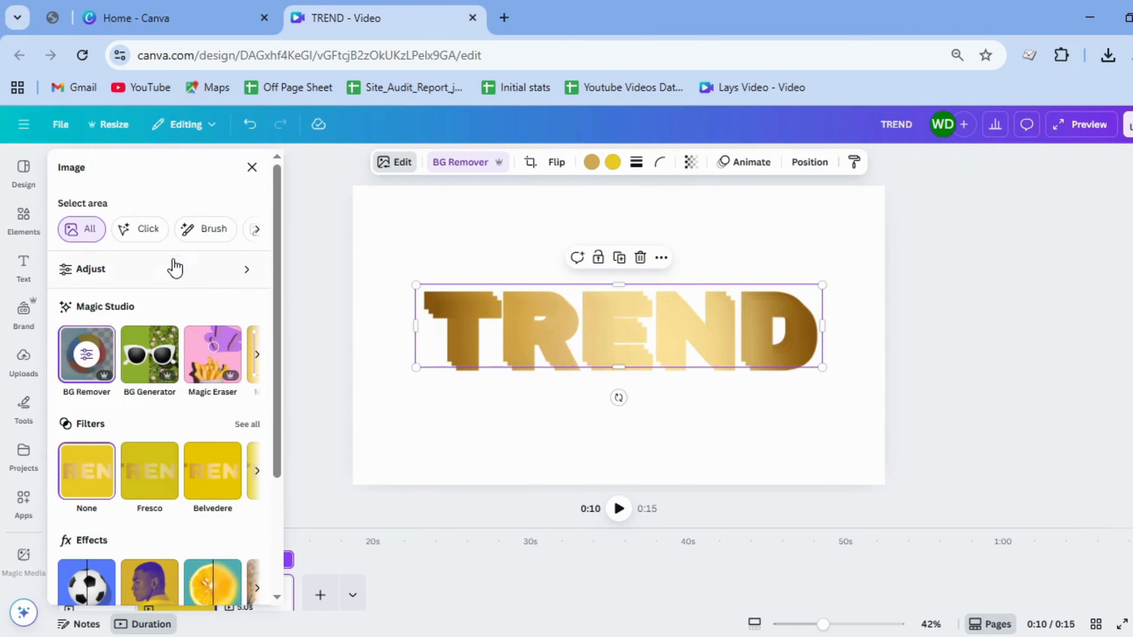
pyautogui.click(175, 268)
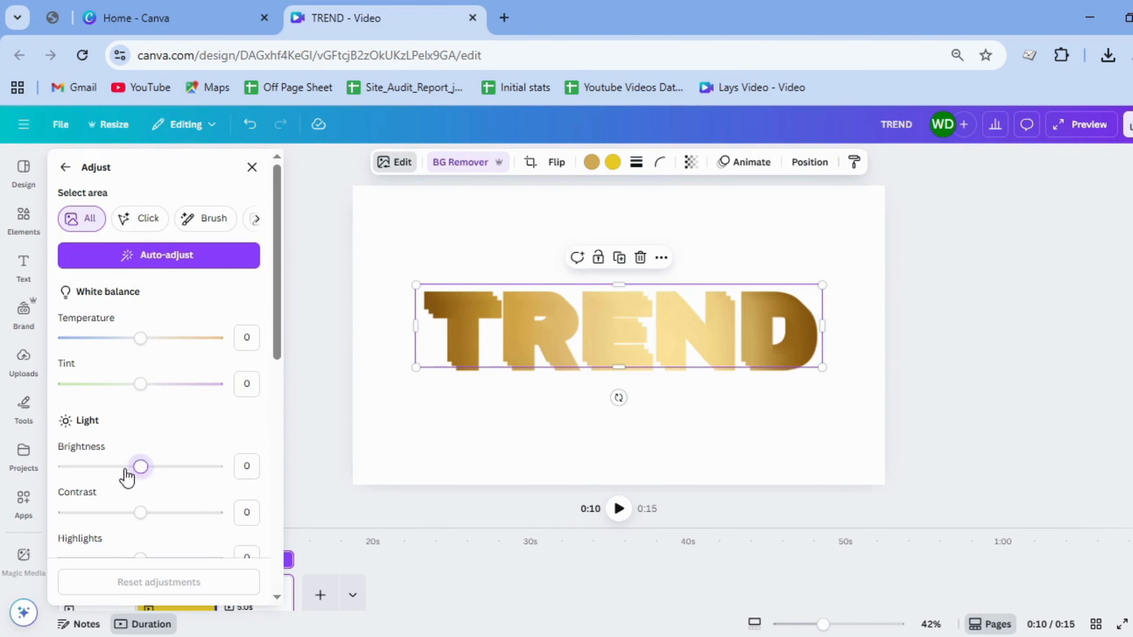
pyautogui.moveTo(125, 472); pyautogui.dragTo(4, 490)
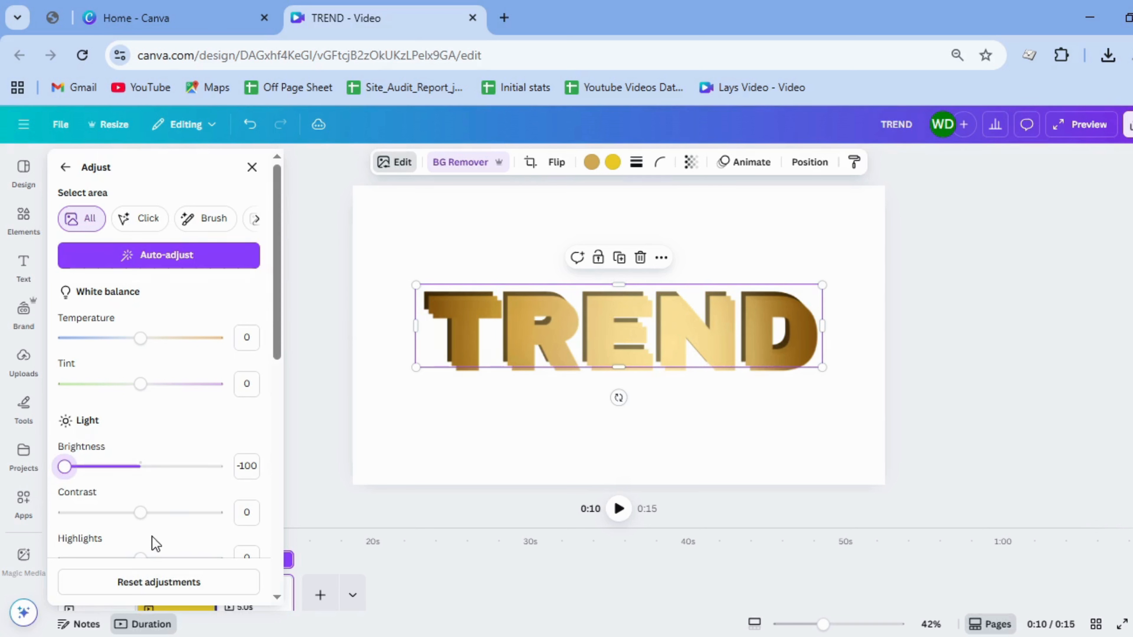
pyautogui.moveTo(140, 512); pyautogui.dragTo(288, 521)
pyautogui.scroll(-2, 205, 504)
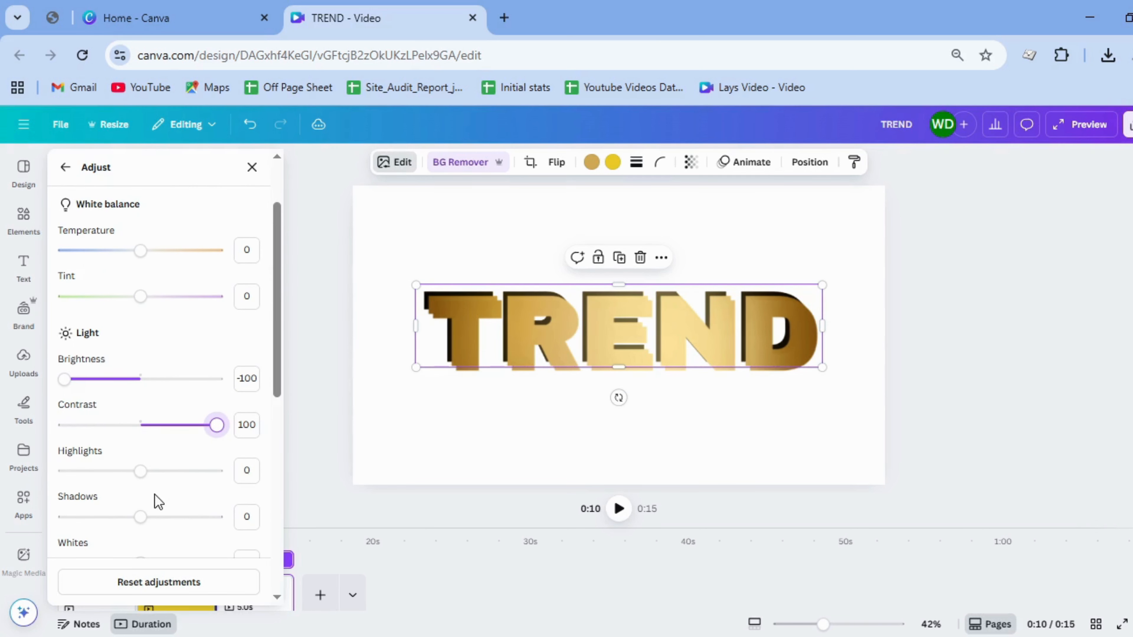
pyautogui.moveTo(140, 470); pyautogui.dragTo(6, 487)
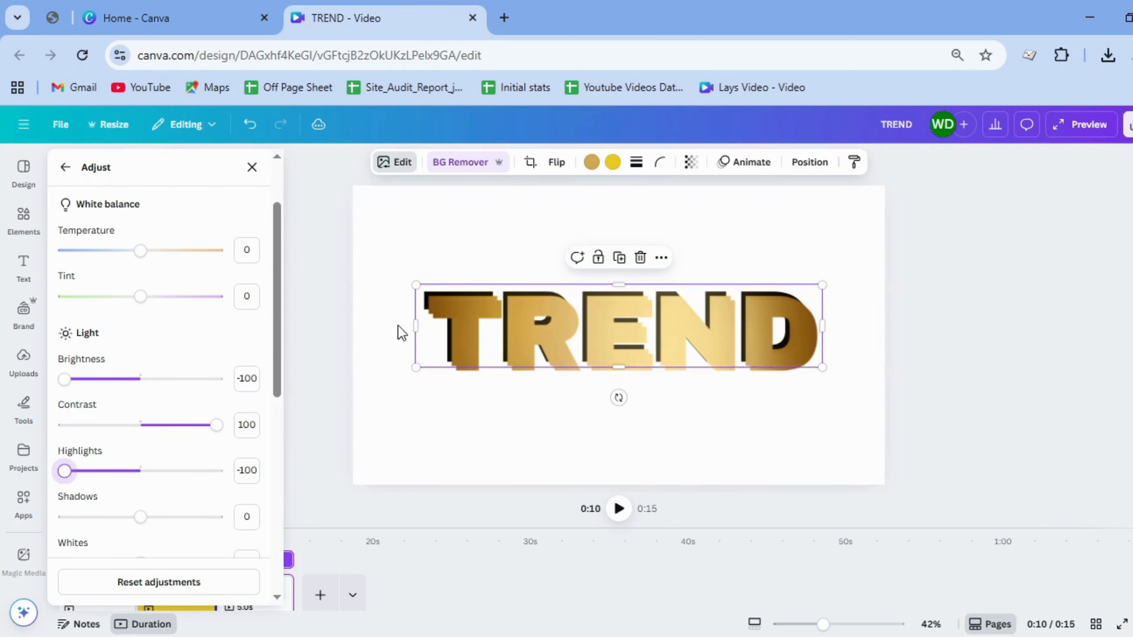
# Raise the brightness of the second TREND copy in the stack to 63
pyautogui.click(419, 292)
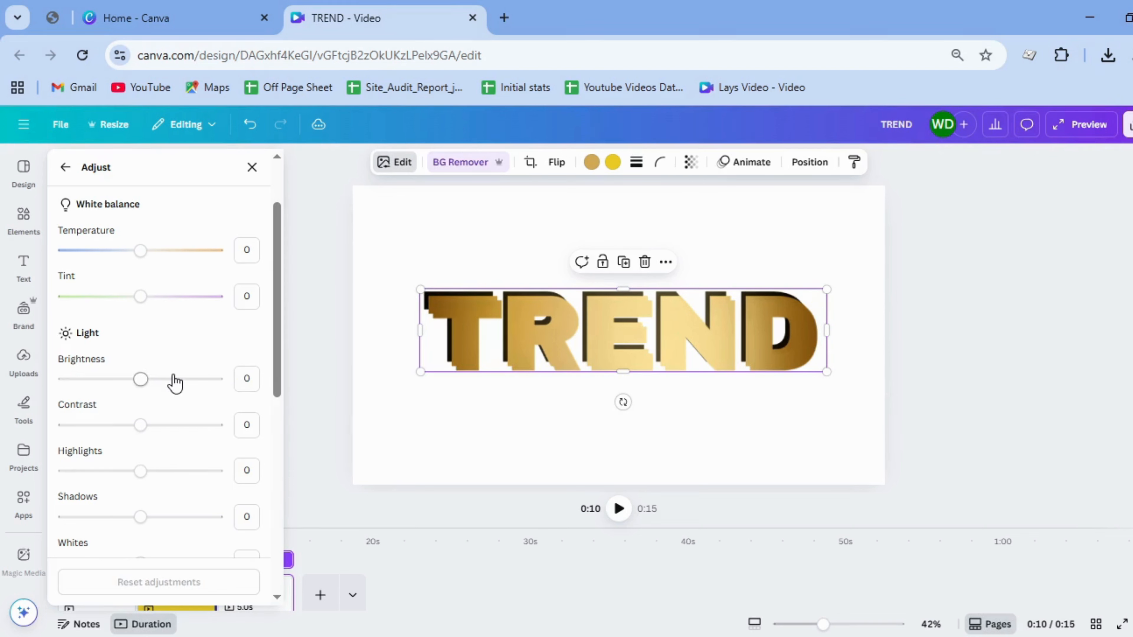
pyautogui.moveTo(175, 382); pyautogui.dragTo(192, 383)
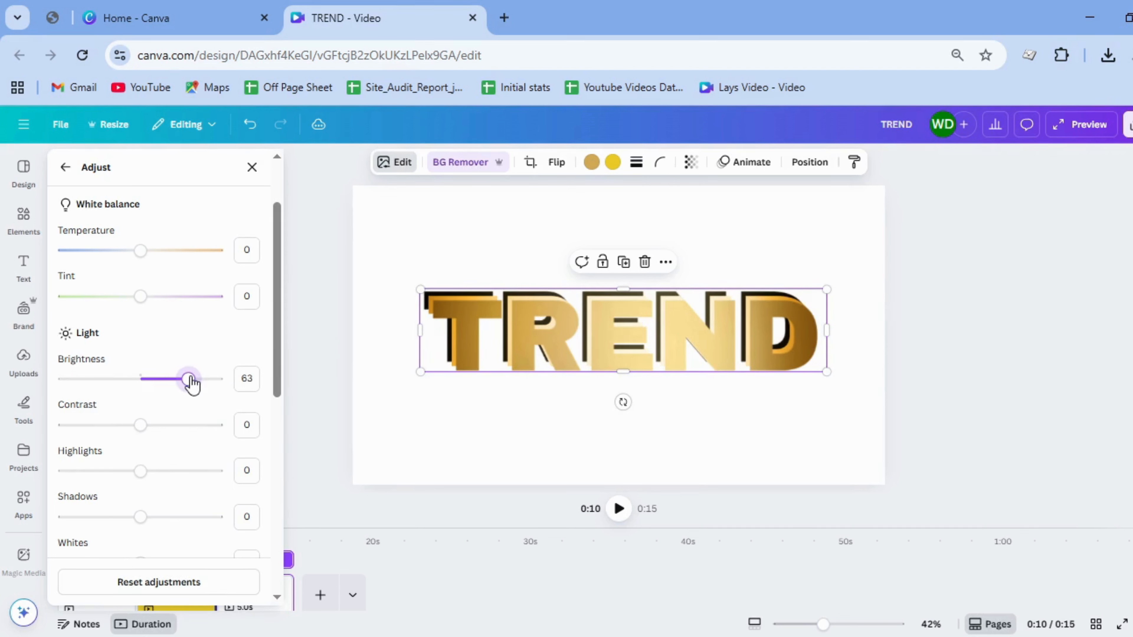
pyautogui.click(939, 321)
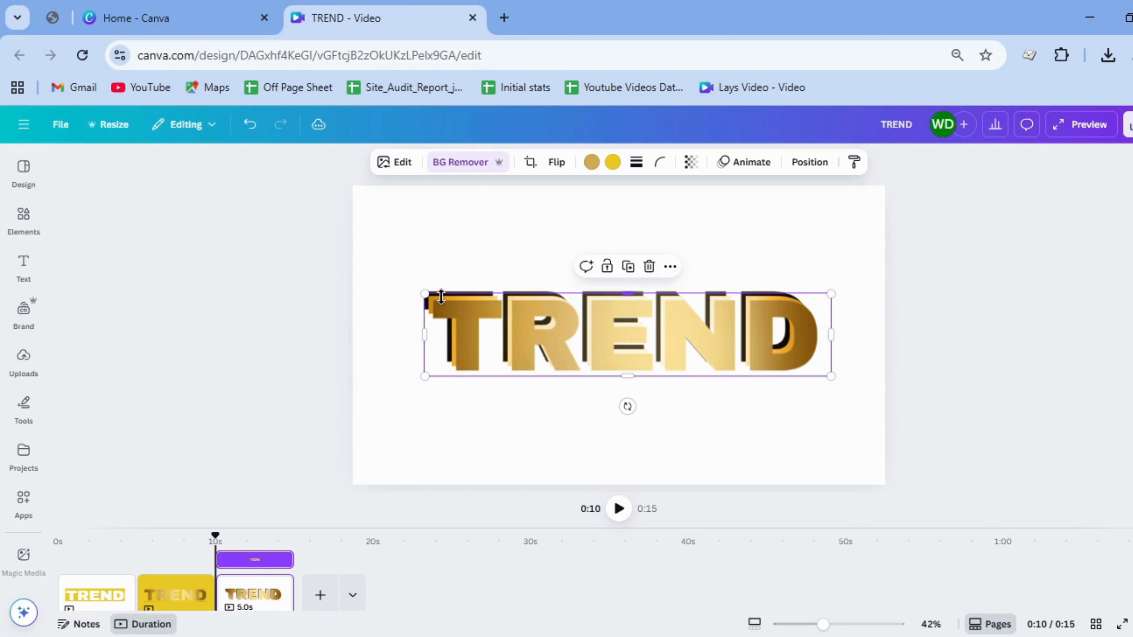
# Shift the front gold TREND copy slightly over the darkened and brightened copies, and undo the last change
pyautogui.moveTo(429, 321); pyautogui.dragTo(435, 316)
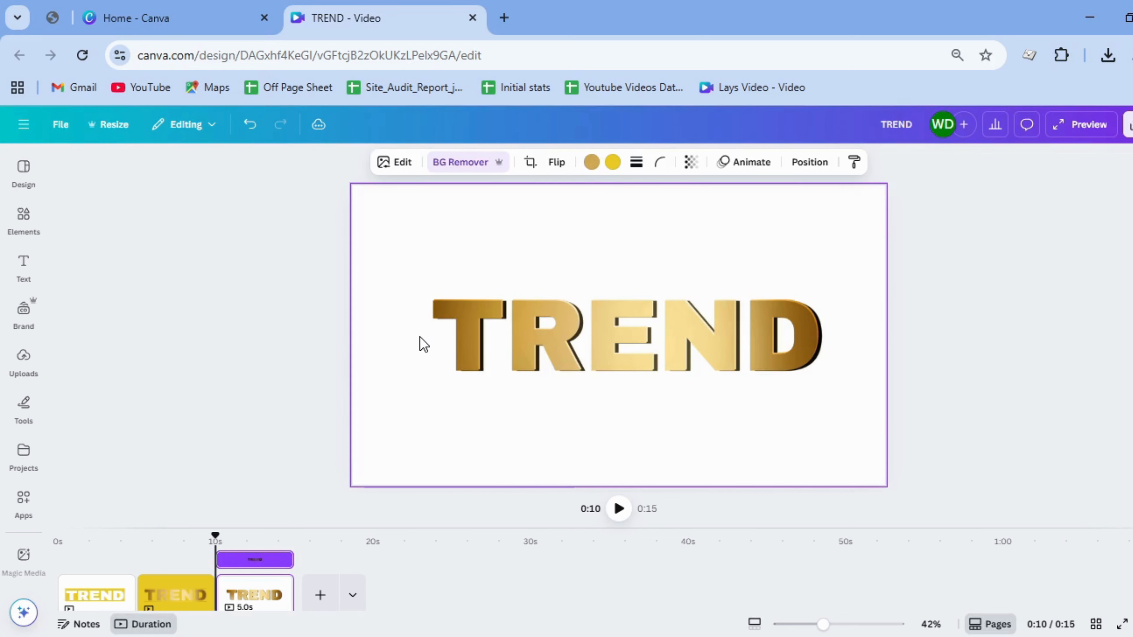
pyautogui.click(563, 374)
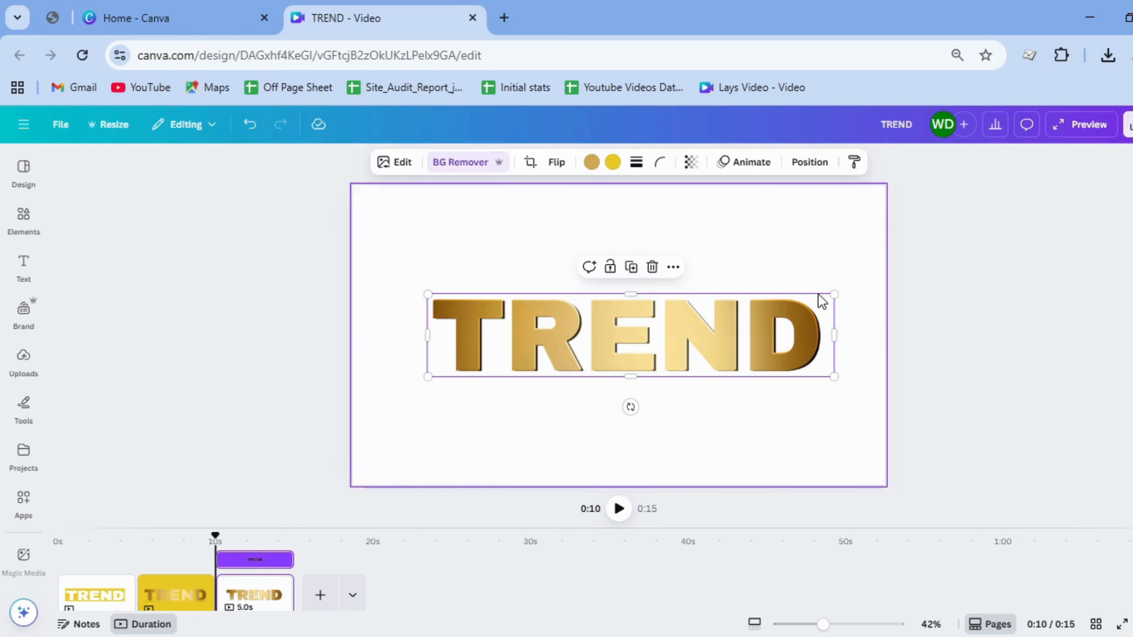
pyautogui.hotkey('ctrl', 'z')
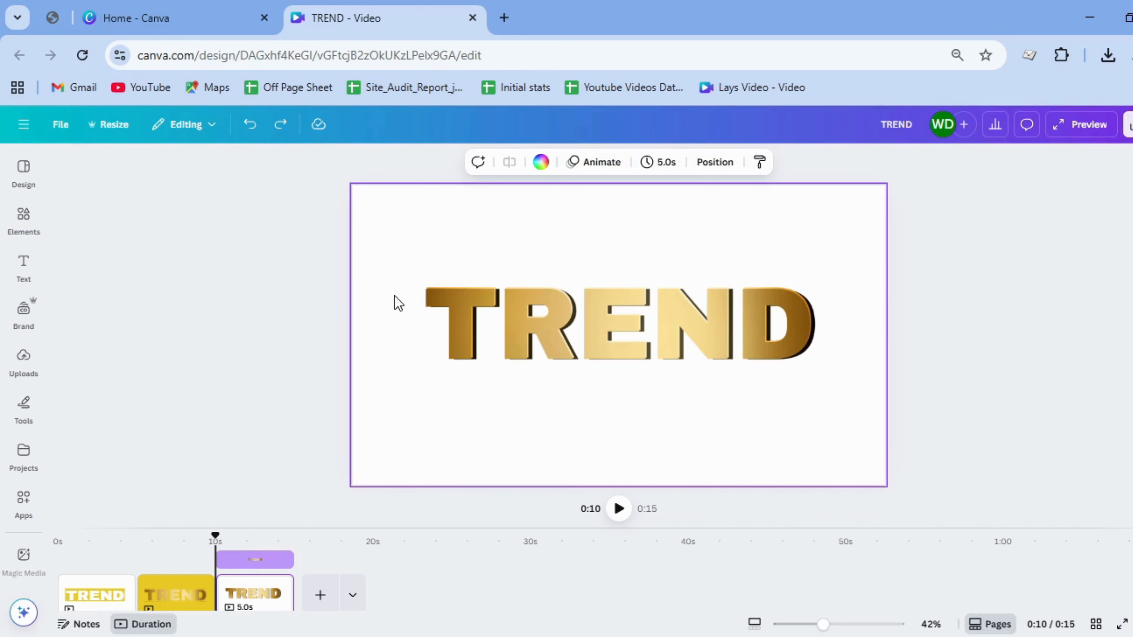
# Try to group all the stacked TREND copies into one object
pyautogui.moveTo(384, 278); pyautogui.dragTo(828, 365)
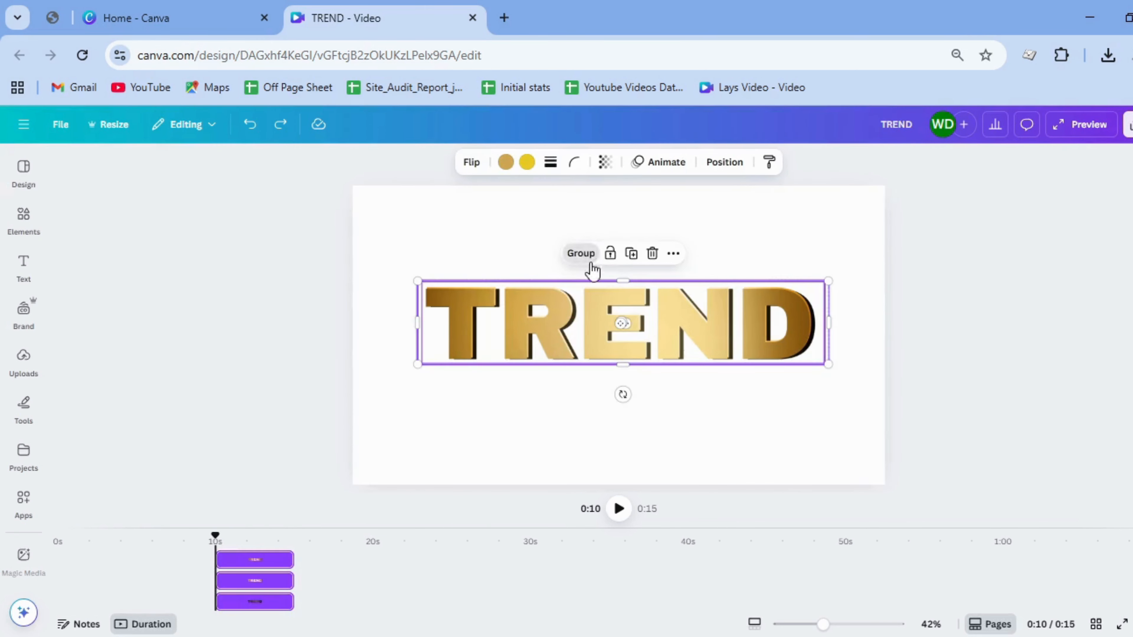
pyautogui.click(581, 253)
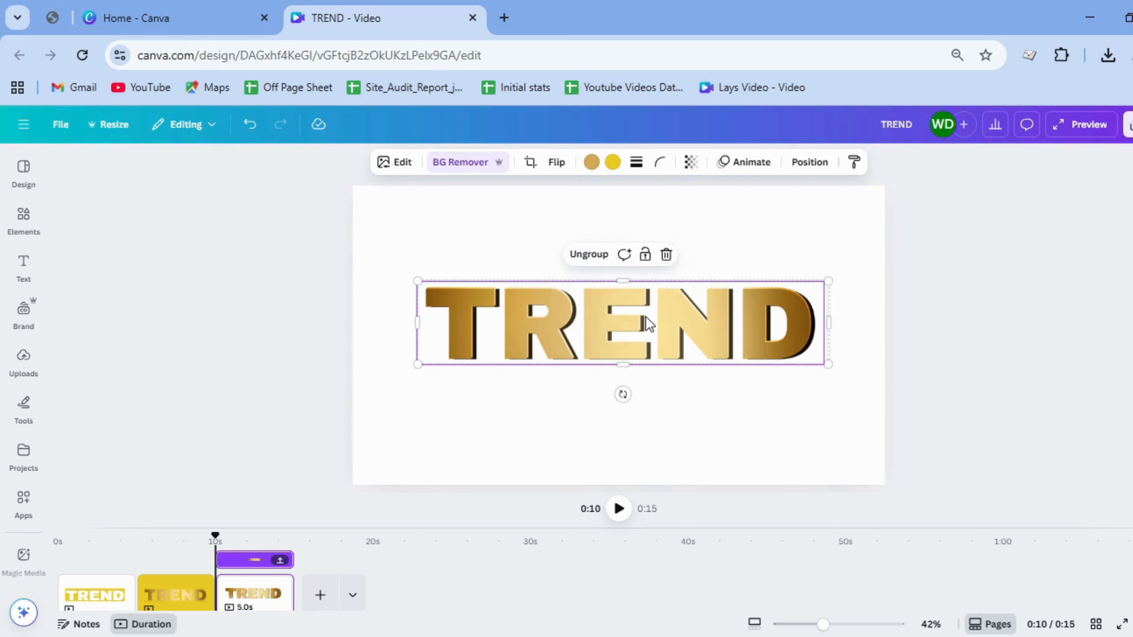
pyautogui.rightClick(646, 316)
pyautogui.click(694, 348)
pyautogui.moveTo(614, 364)
pyautogui.mouseDown()
pyautogui.moveTo(593, 356)
pyautogui.moveTo(602, 349)
pyautogui.moveTo(609, 362)
pyautogui.mouseUp()
pyautogui.click(762, 417)
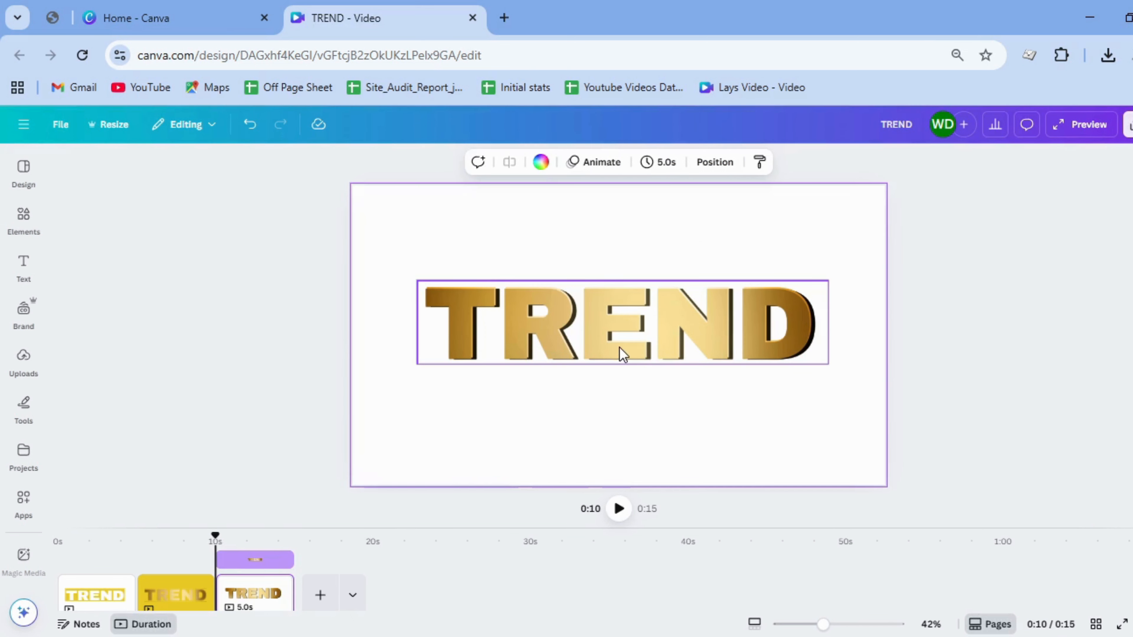
pyautogui.hotkey('ctrl', 'z')
# Duplicate the front gold TREND image and nudge the copy left until it sits just beside the layers beneath
pyautogui.click(621, 255)
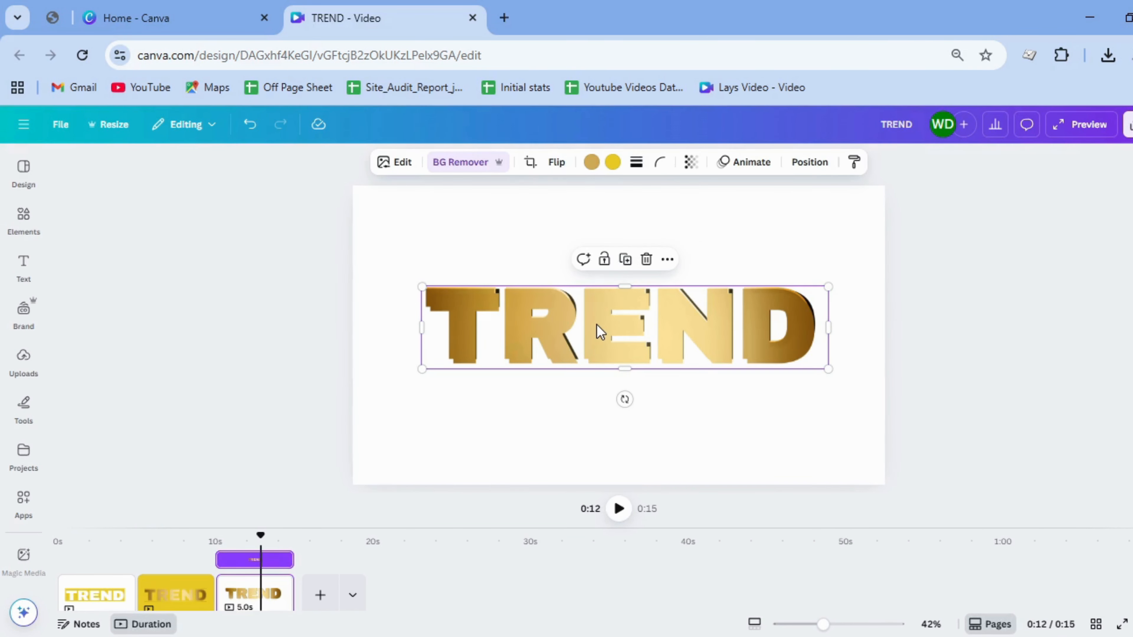
pyautogui.moveTo(597, 325); pyautogui.dragTo(588, 320)
pyautogui.press('Left')
pyautogui.press('Left')
pyautogui.press('Left')
pyautogui.press('Left')
pyautogui.press('Left')
pyautogui.press('Left')
pyautogui.press('Left')
pyautogui.press('Left')
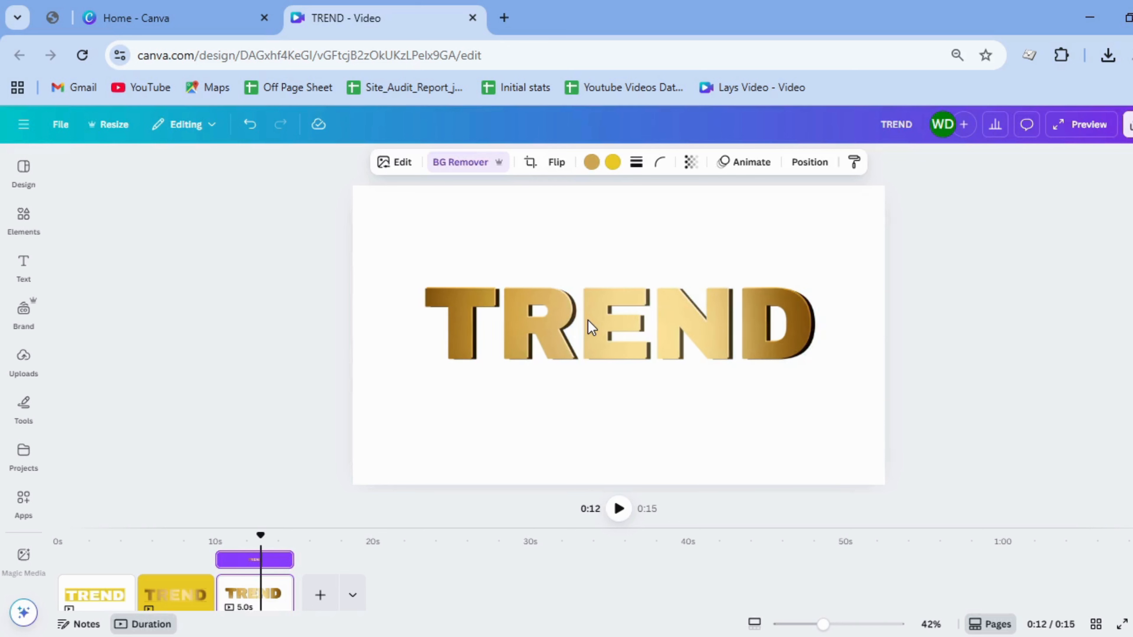
pyautogui.press('Left')
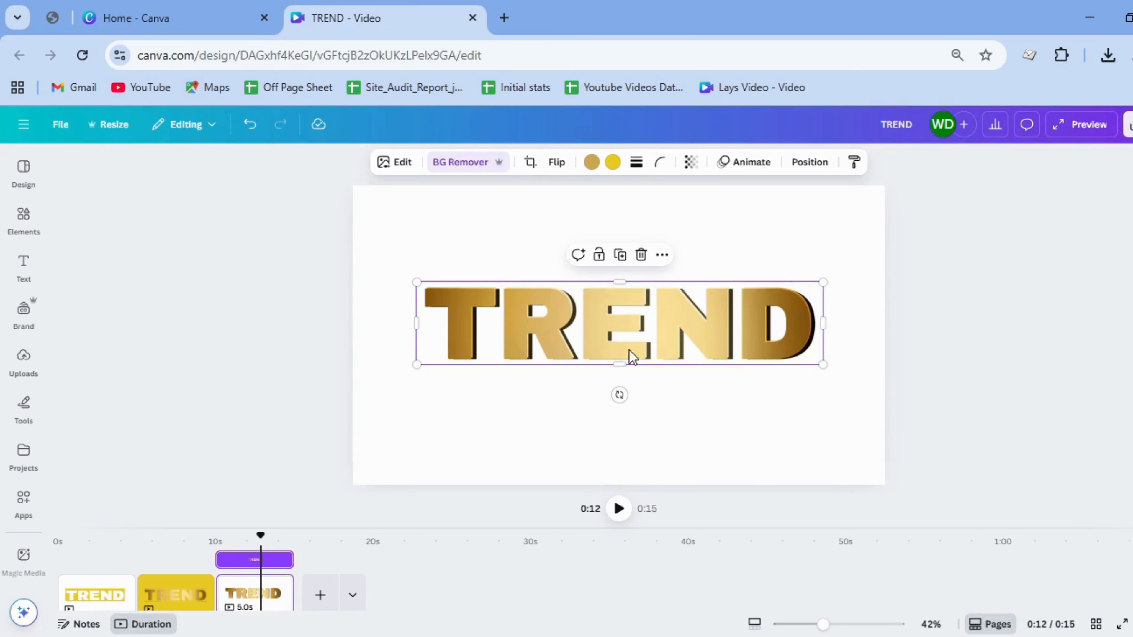
pyautogui.click(775, 417)
# Add another duplicate of the front TREND layer and nudge it left in small increments to deepen the stack
pyautogui.click(630, 351)
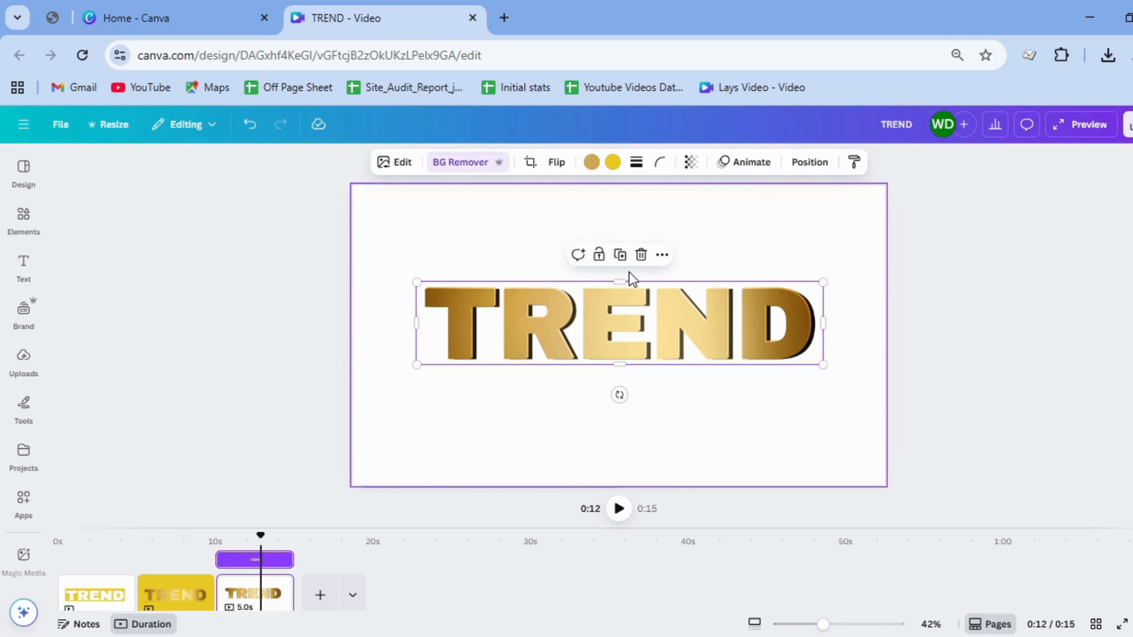
pyautogui.click(620, 258)
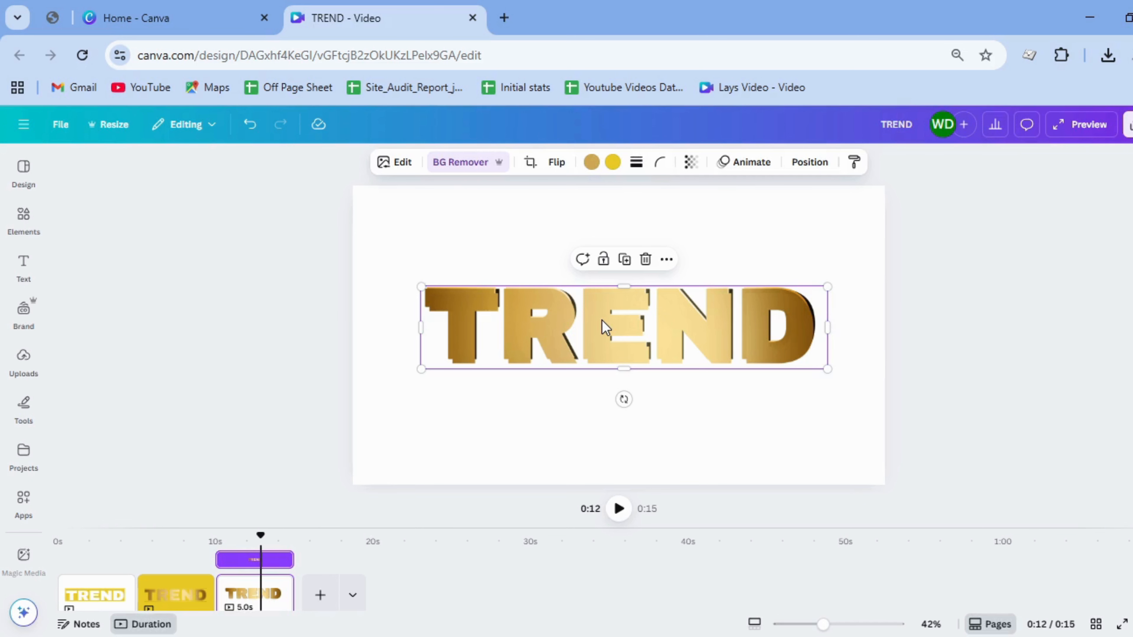
pyautogui.click(752, 413)
pyautogui.click(556, 336)
pyautogui.press('Left')
pyautogui.press('Left')
pyautogui.press('Left')
pyautogui.press('Left')
pyautogui.press('Left')
pyautogui.press('Left')
pyautogui.press('Left')
pyautogui.press('Left')
pyautogui.press('Left')
pyautogui.press('Left')
pyautogui.press('Left')
pyautogui.press('Left')
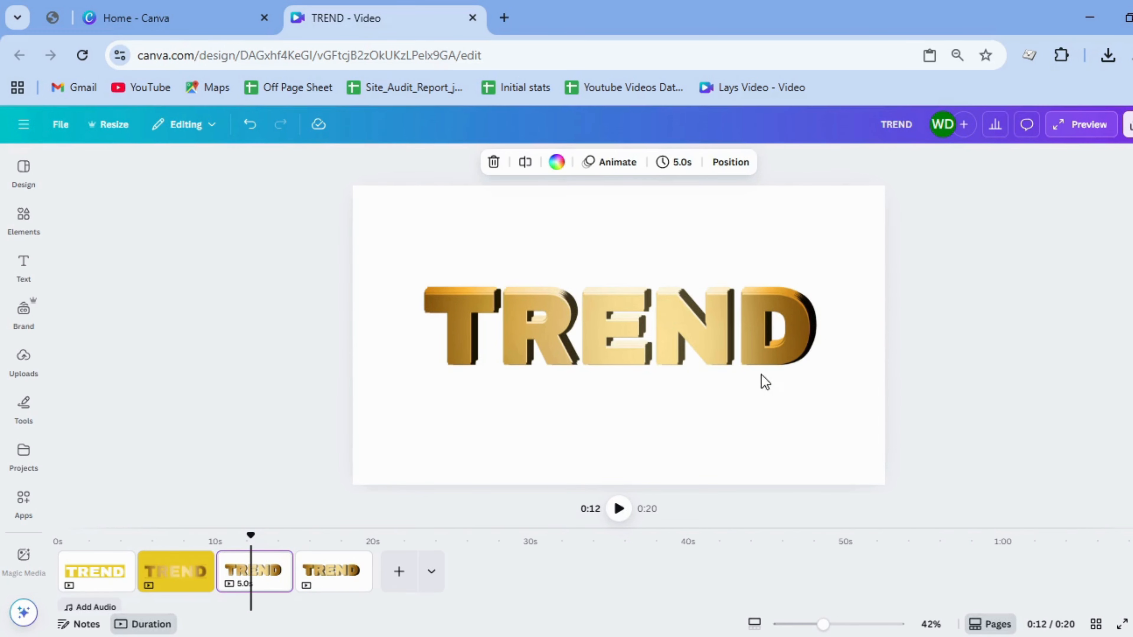
# Compare the extruded TREND lettering on the fourth page with the version on the third page
pyautogui.click(346, 571)
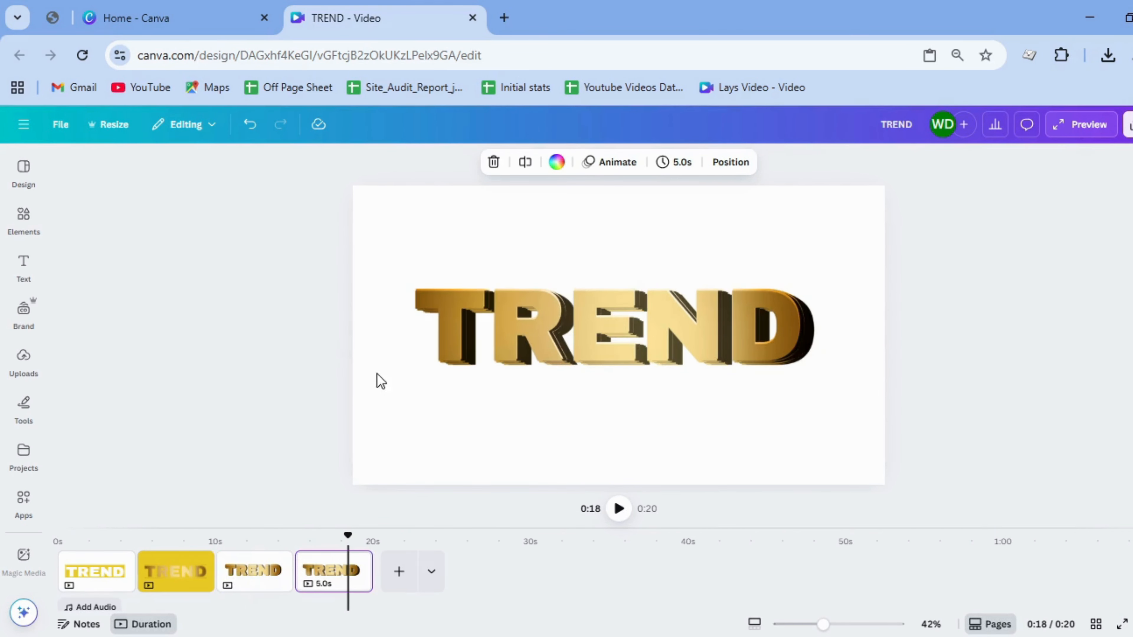
pyautogui.click(250, 570)
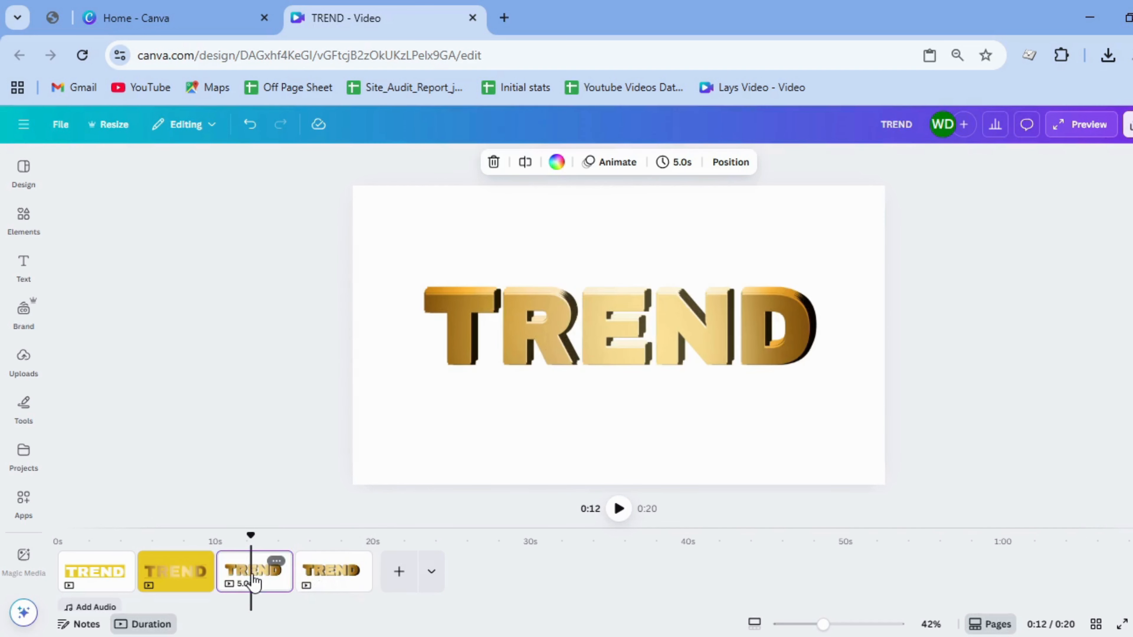